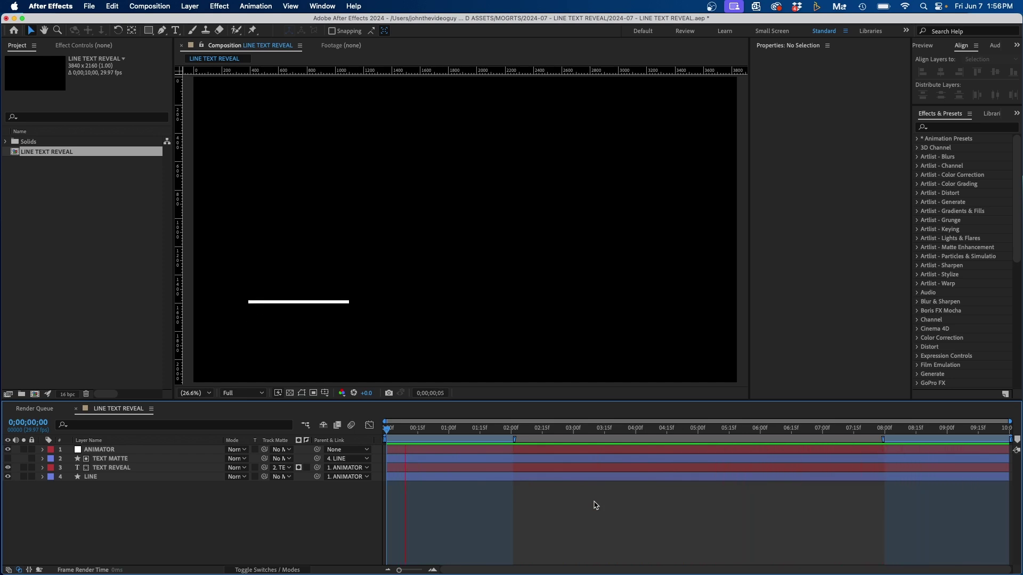
Step: Create a composition named LINE REVEAL GRAPHIC using the UHD (4K) 3840x2160 29.97 fps preset with a 10-second duration
key("space")
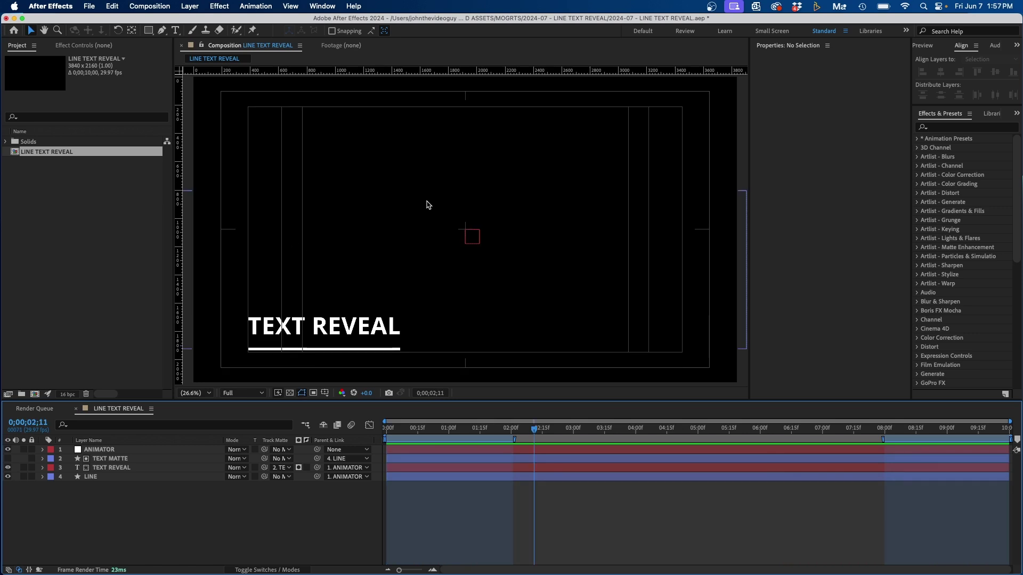
left_click(146, 7)
left_click(154, 20)
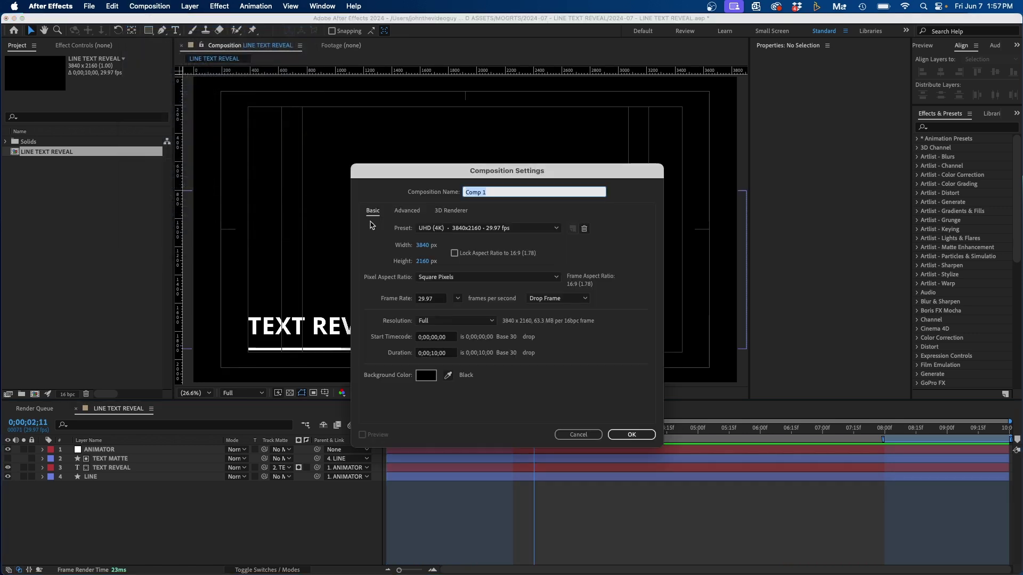
type("LINE REVEAL GRAPHIC")
left_click(456, 228)
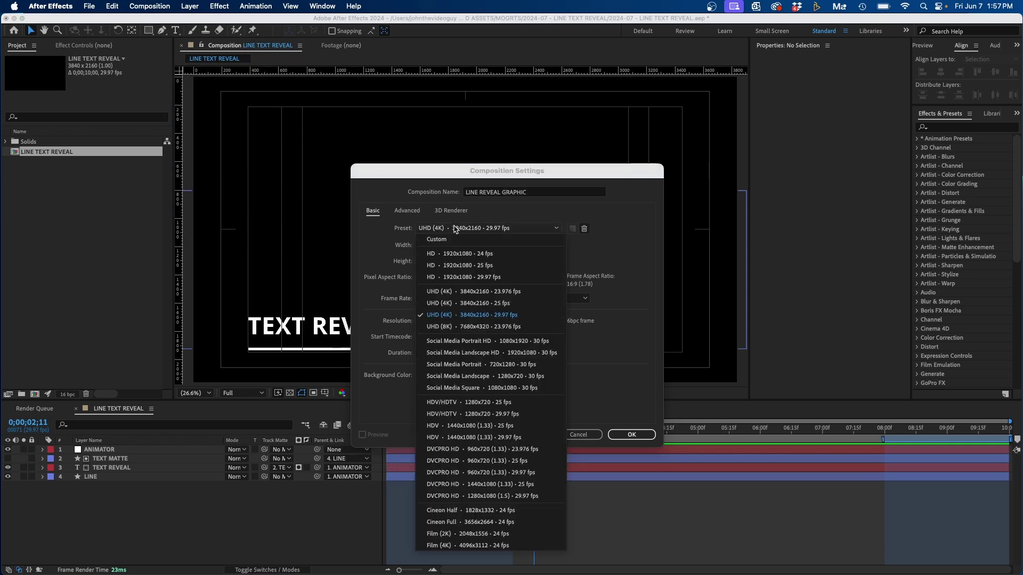
left_click(515, 316)
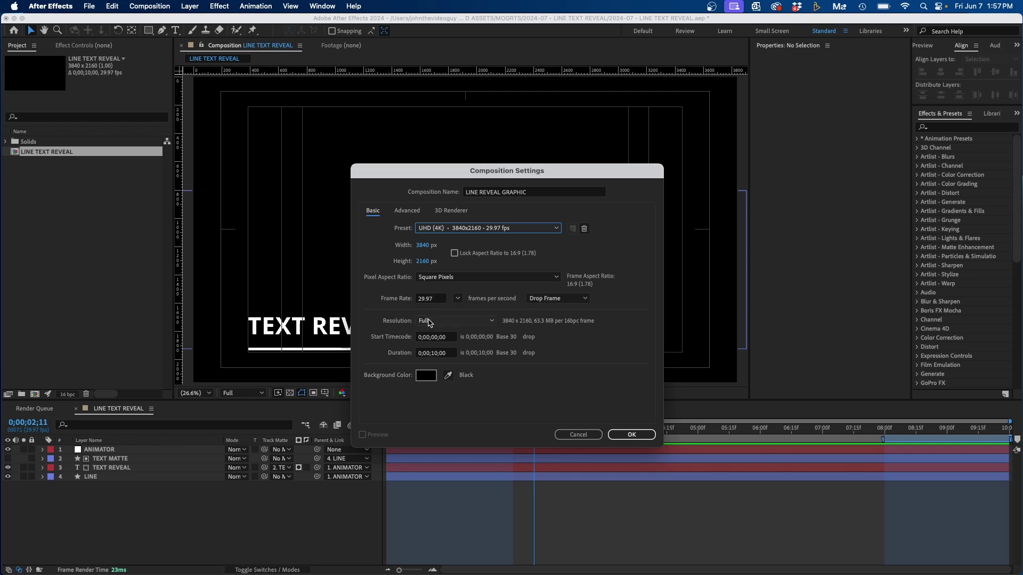
left_click(437, 353)
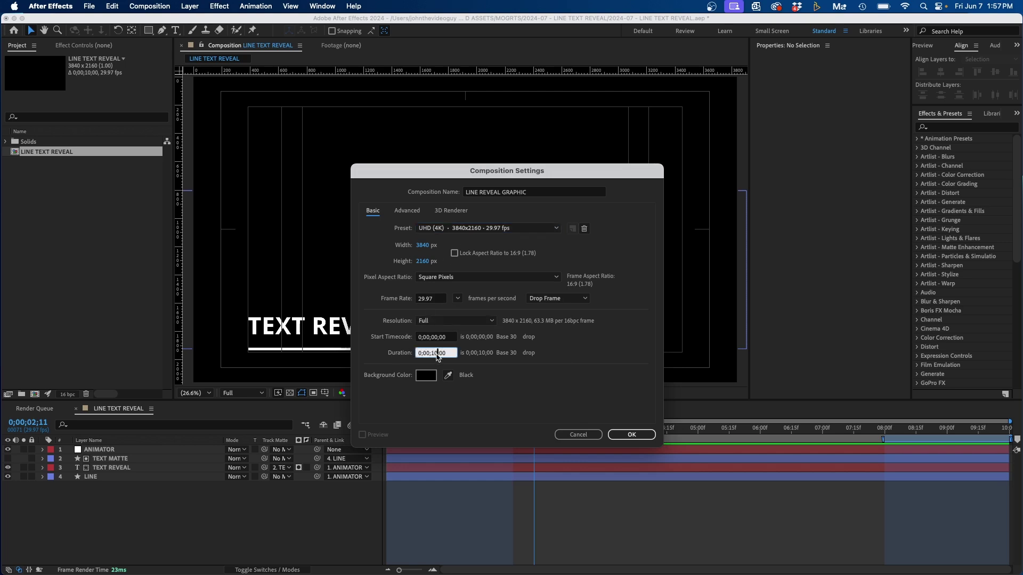
left_click(625, 434)
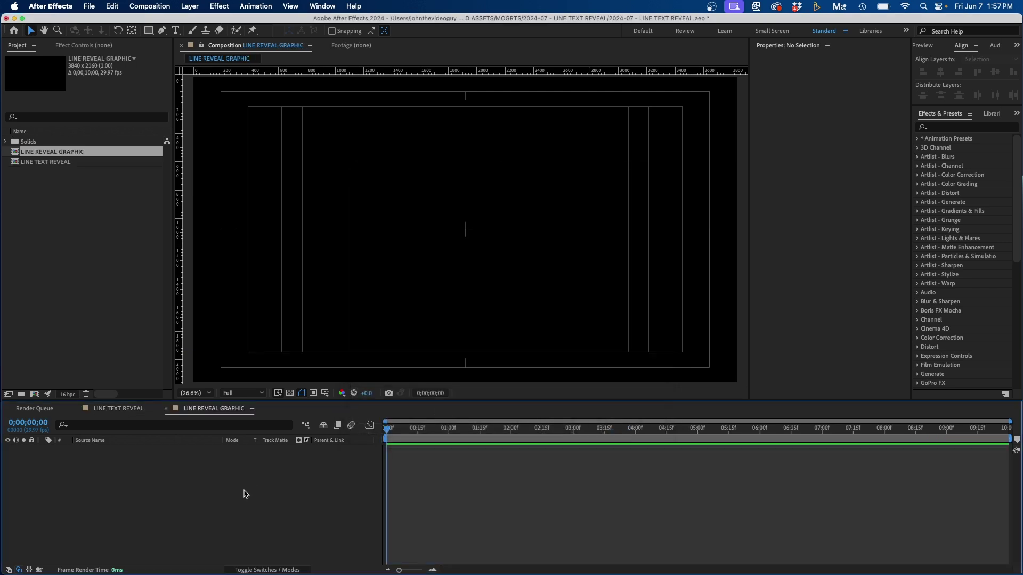
Step: Add a text layer reading TEXT REVEAL in the lower-left area of the frame and set its font size to 190 px
left_click(175, 31)
left_click(257, 326)
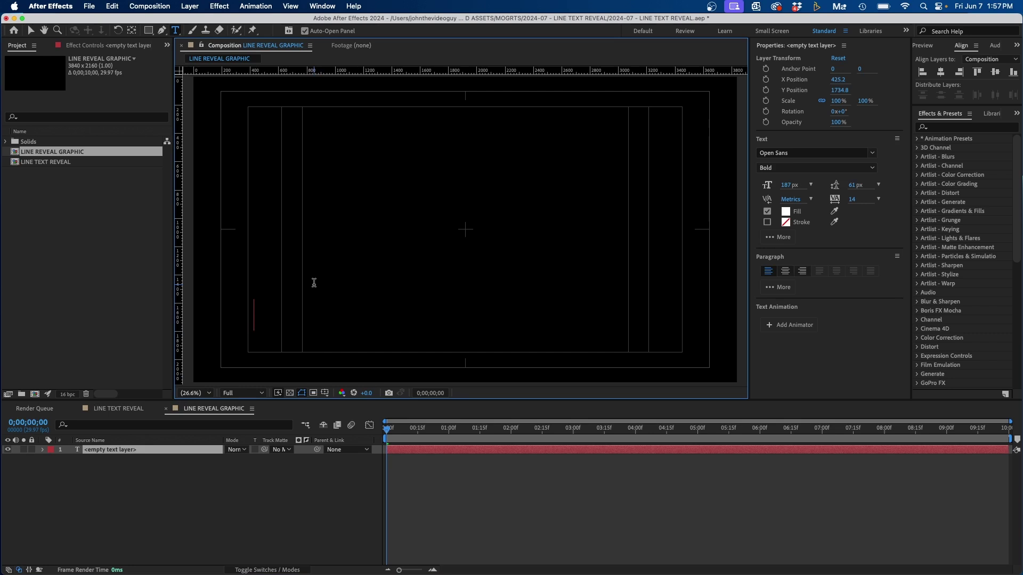
type("TEXT ")
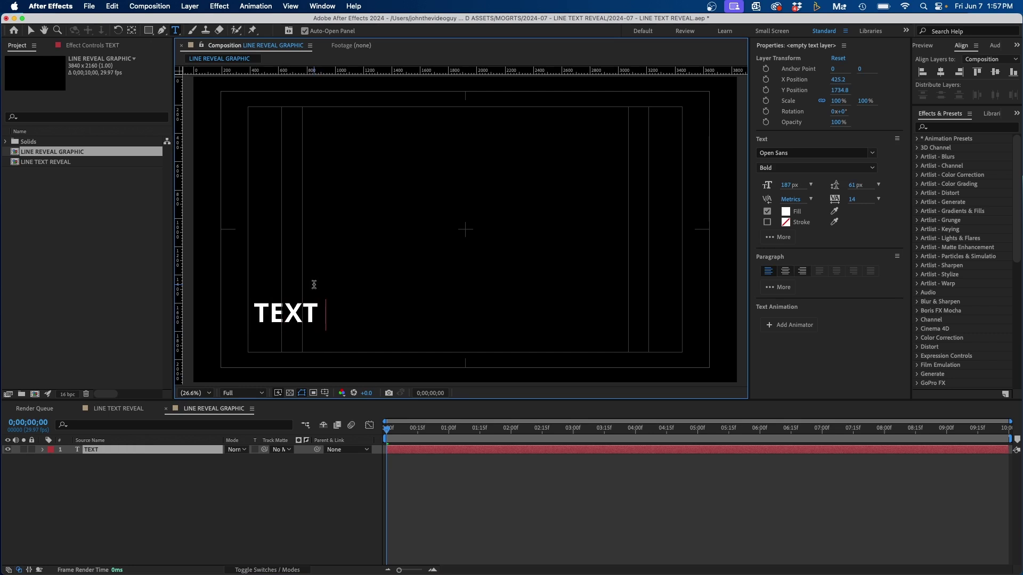
type("REVEAL")
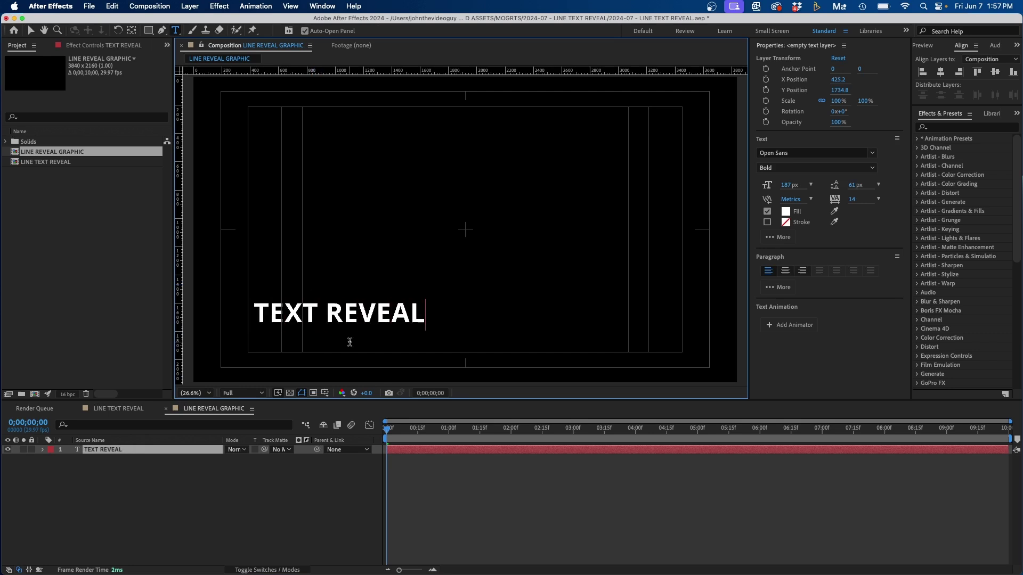
triple_click(342, 315)
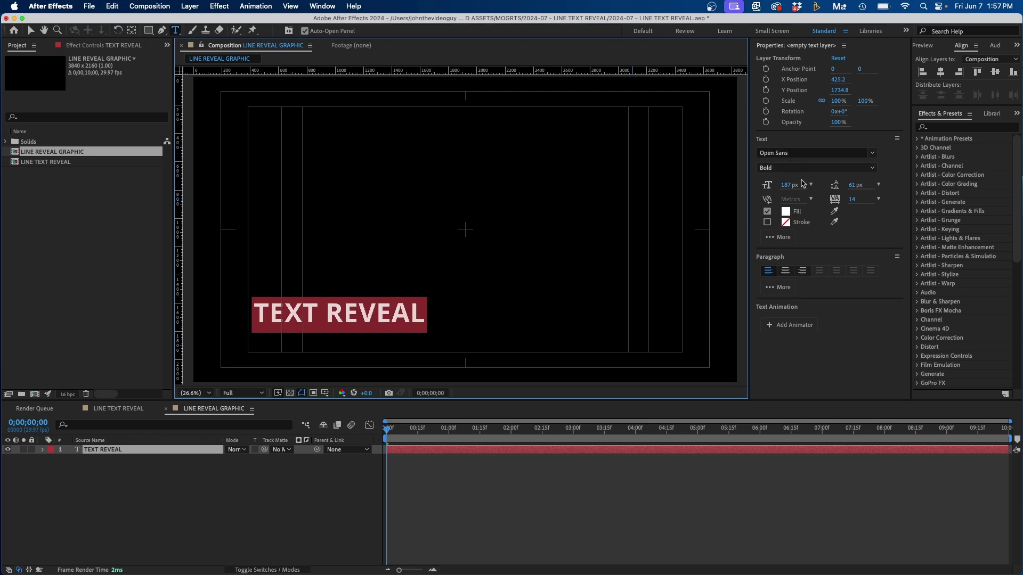
left_click_drag(789, 184, 793, 185)
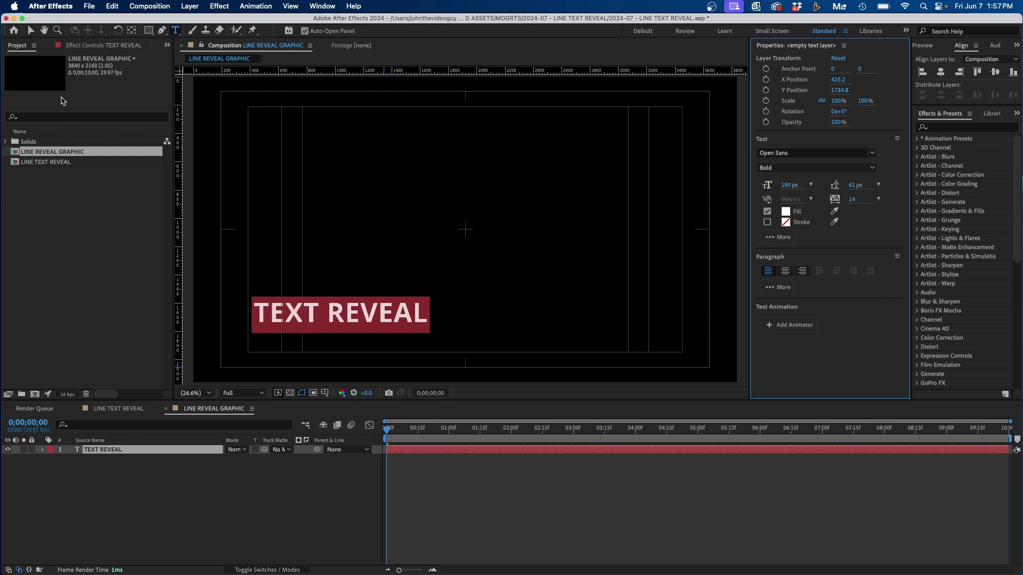
Step: Move the TEXT REVEAL text slightly down and left, near the left title-safe guide
left_click(30, 30)
left_click(294, 318)
left_click_drag(294, 318, 290, 327)
left_click(179, 507)
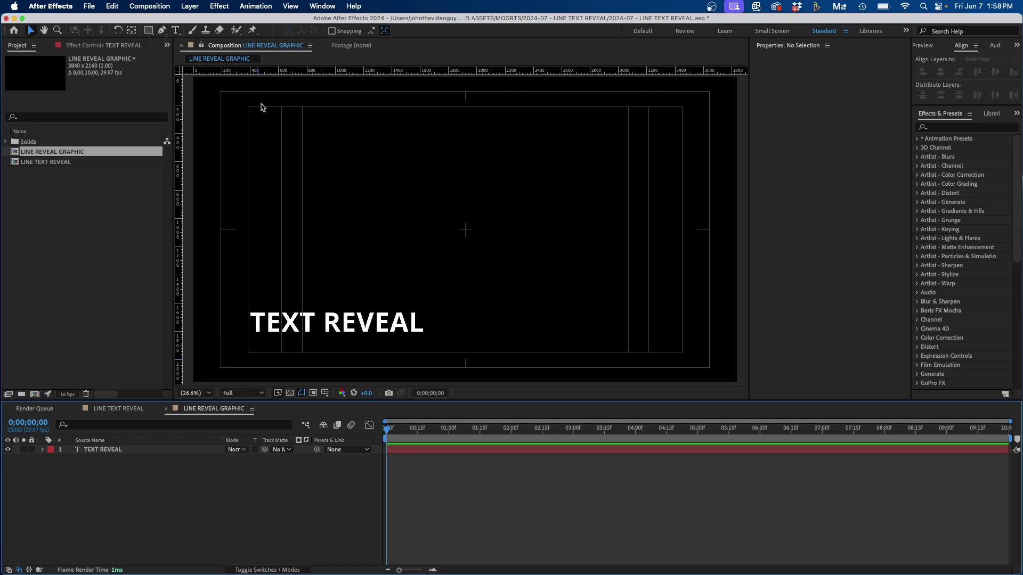
Step: Set the Pen tool to no fill and a solid white stroke 20 px wide, with no layer selected
left_click(161, 32)
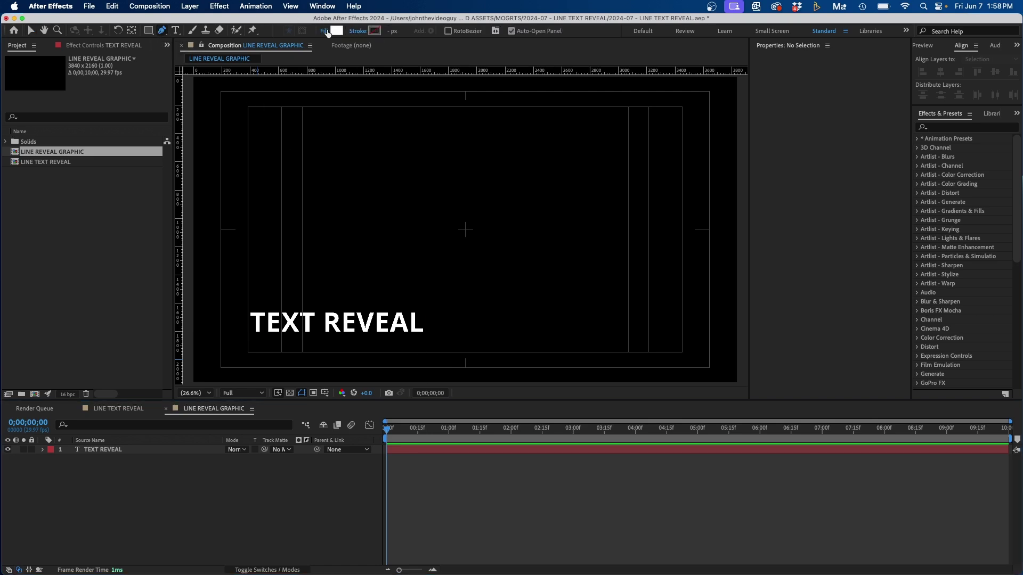
left_click(325, 31)
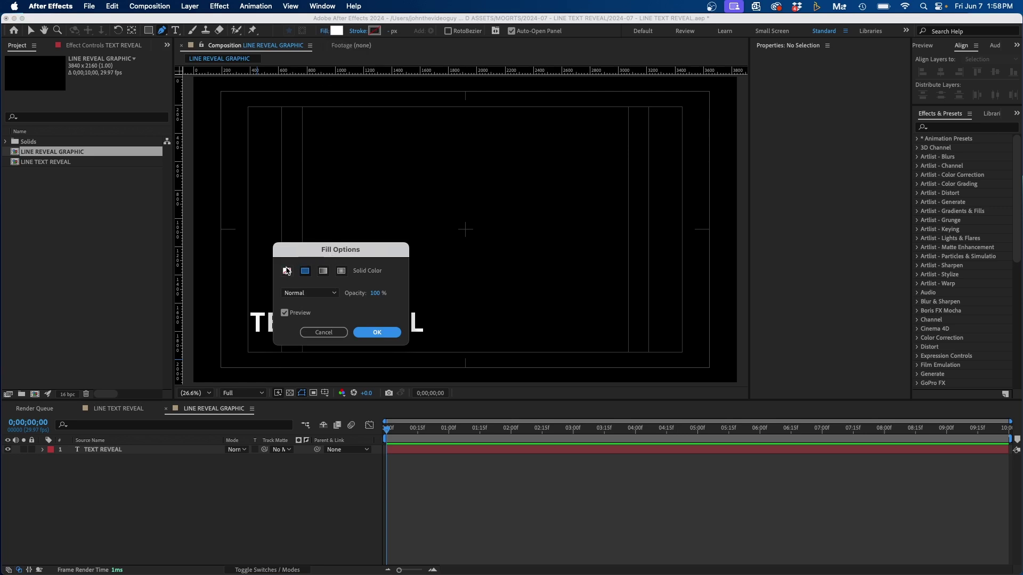
left_click(286, 271)
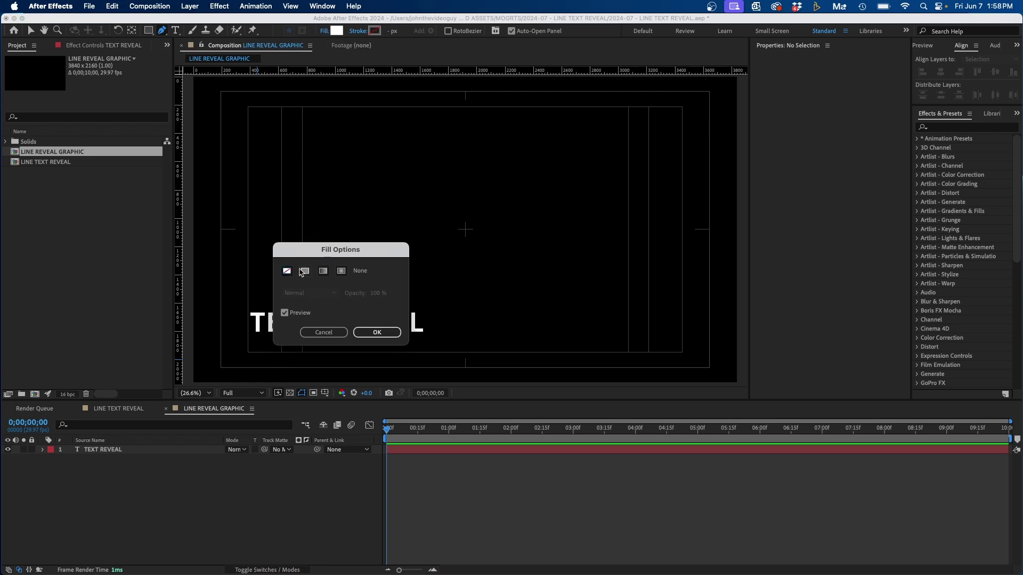
left_click(380, 333)
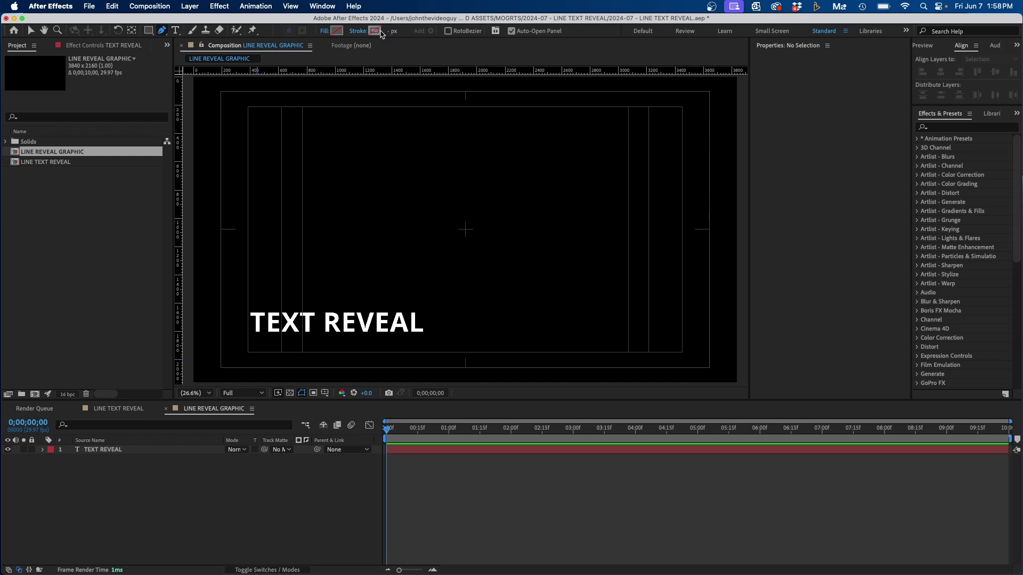
left_click(357, 34)
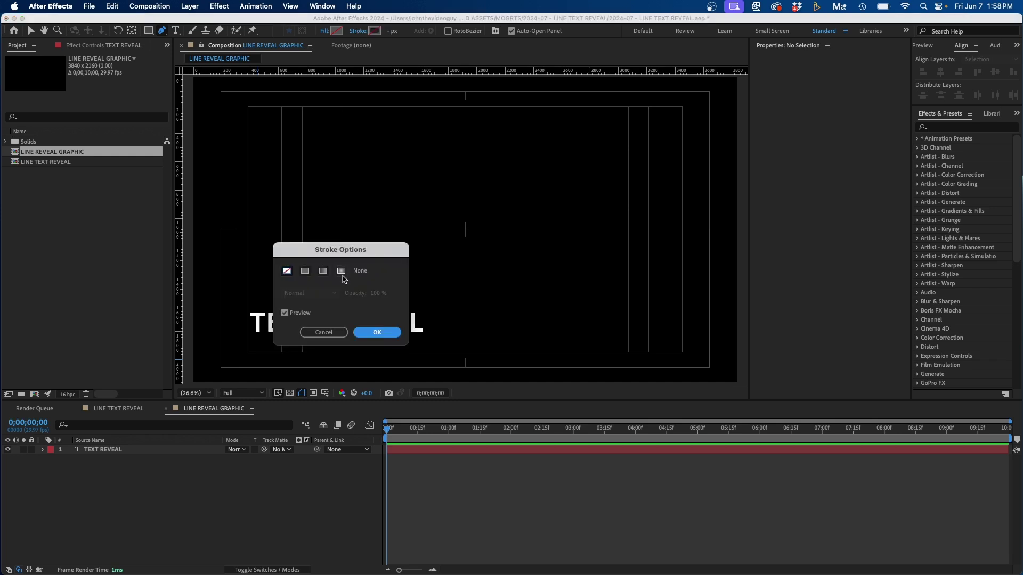
left_click(392, 331)
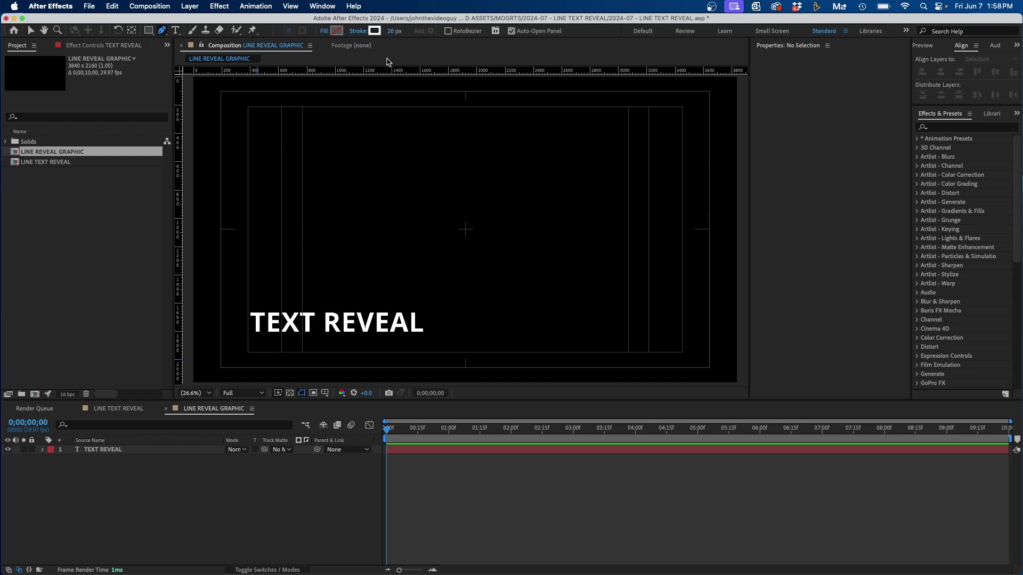
left_click(391, 32)
left_click(213, 507)
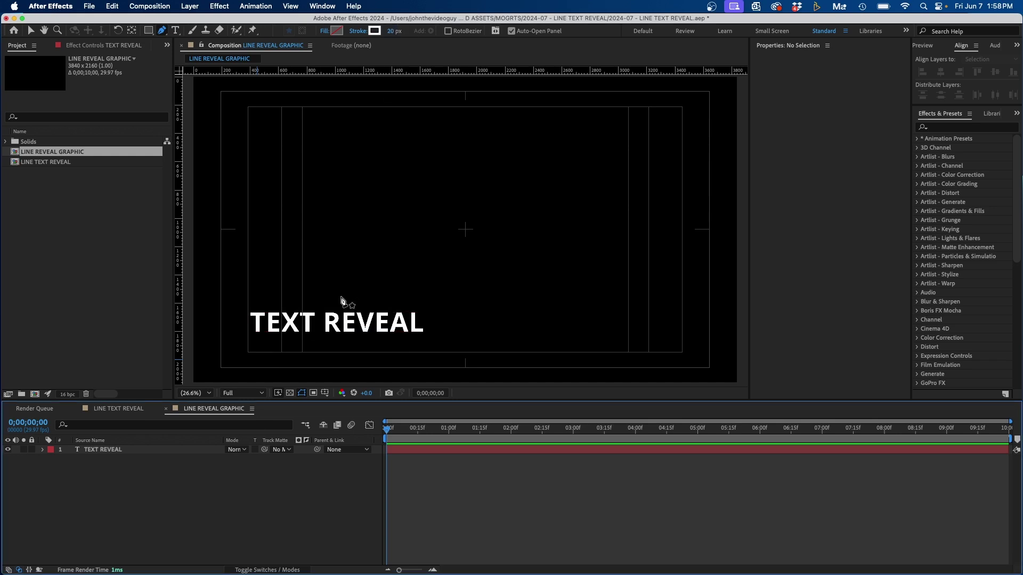
Step: Draw a straight horizontal line just above the text, spanning the text's width, and centre its anchor point
left_click(247, 296)
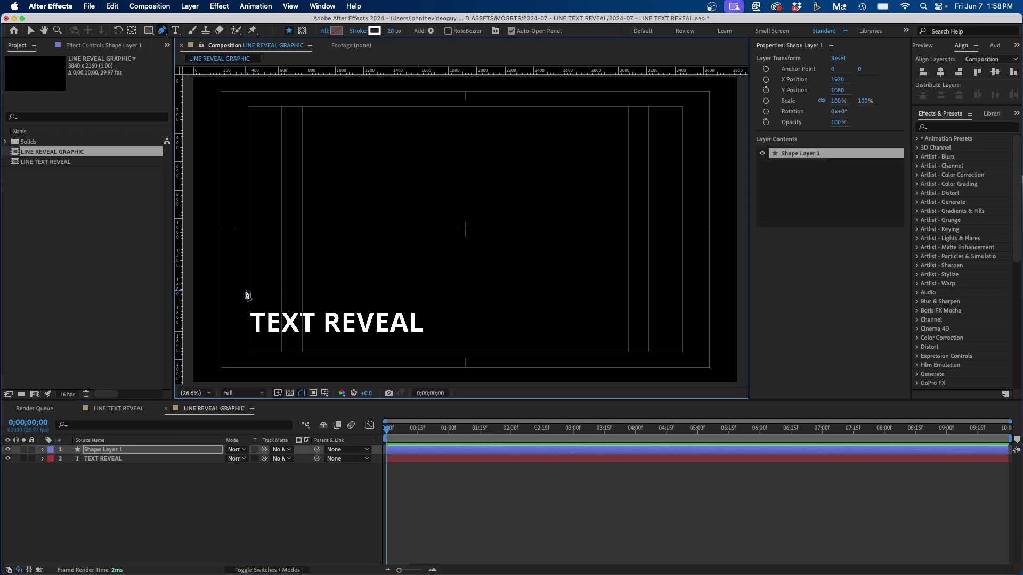
left_click(424, 297)
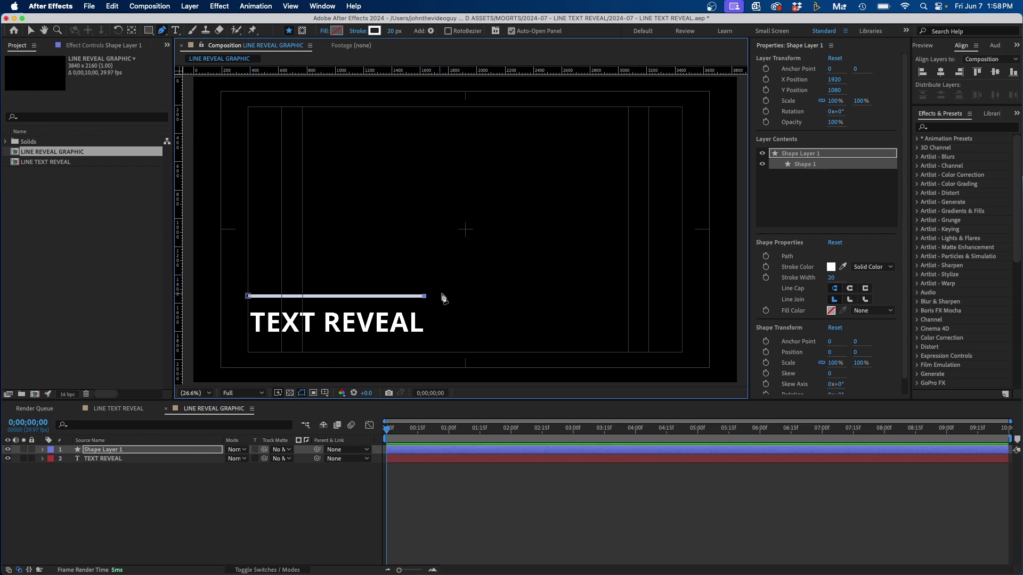
key("super+alt+Home")
Step: Rename the new shape layer as LINE
left_click(94, 451)
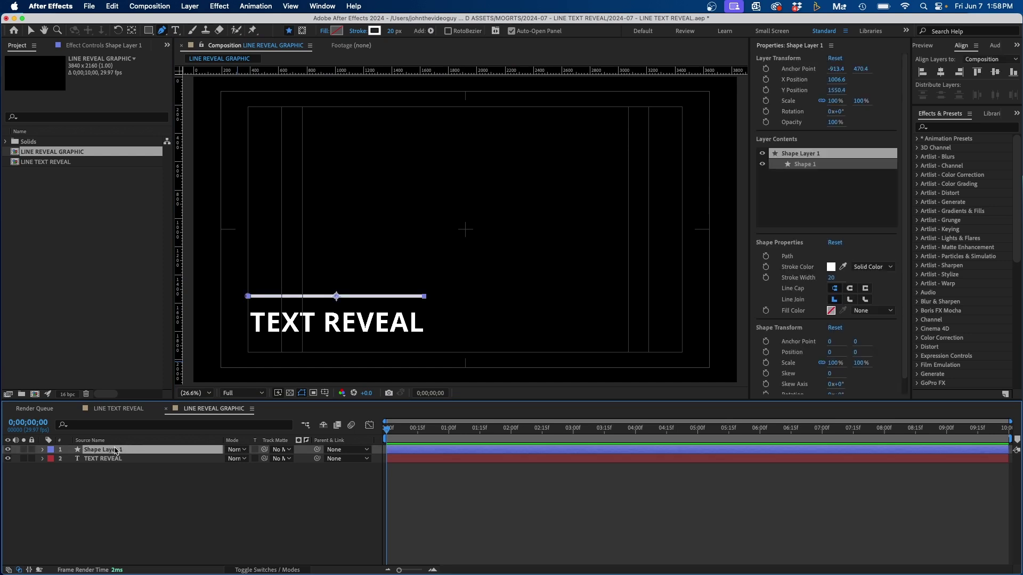
key("Return")
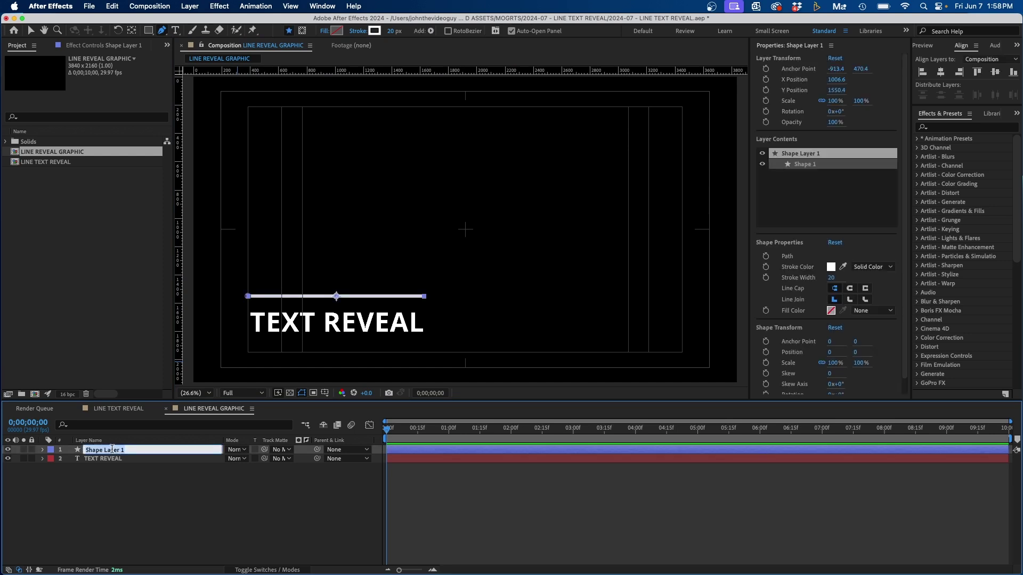
type("LINE")
key("Return")
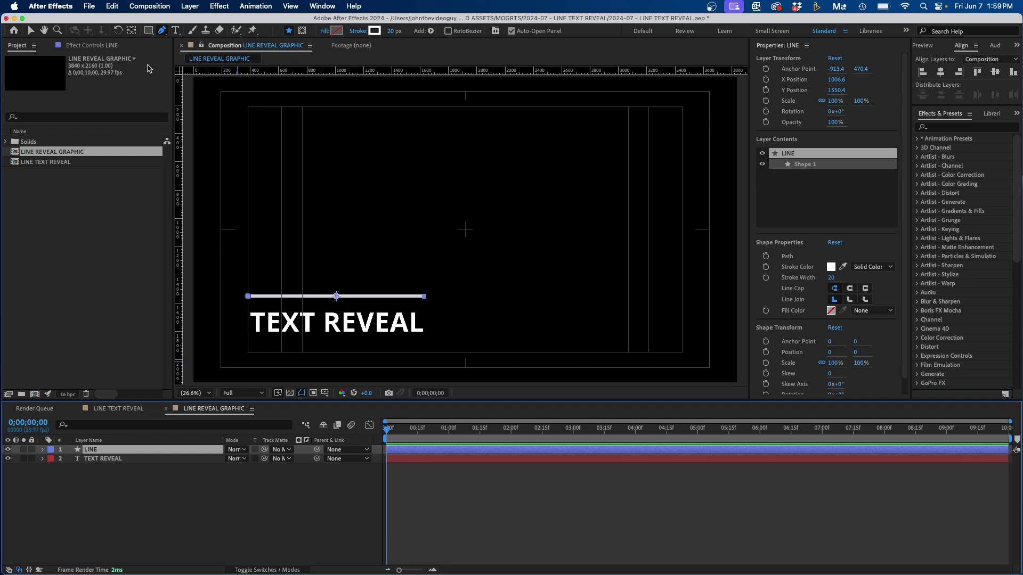
Step: Move the line below the TEXT REVEAL text and nudge the text slightly down toward it
left_click(30, 30)
left_click_drag(373, 301, 371, 351)
left_click(376, 303)
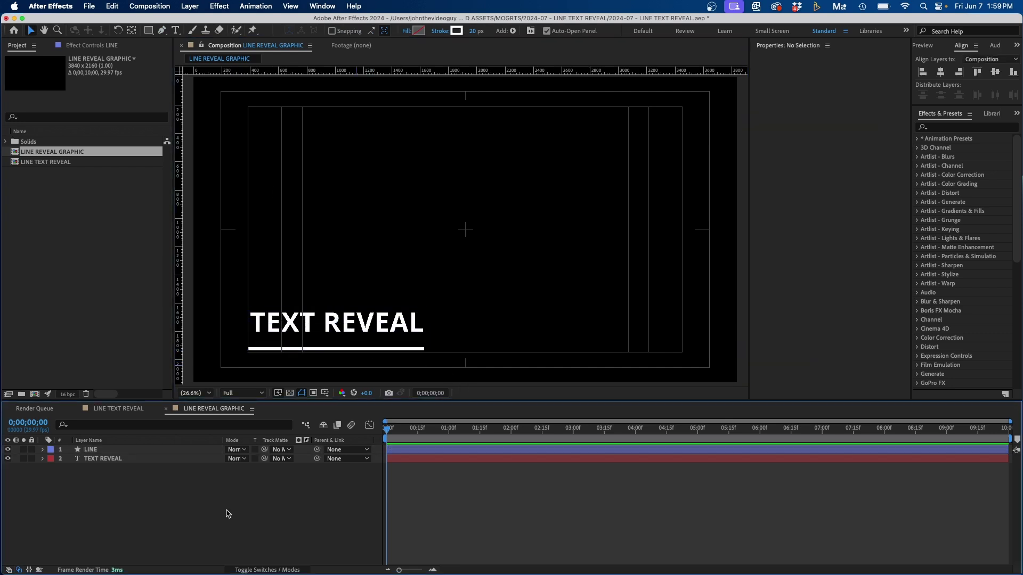
left_click(346, 327)
left_click(314, 489)
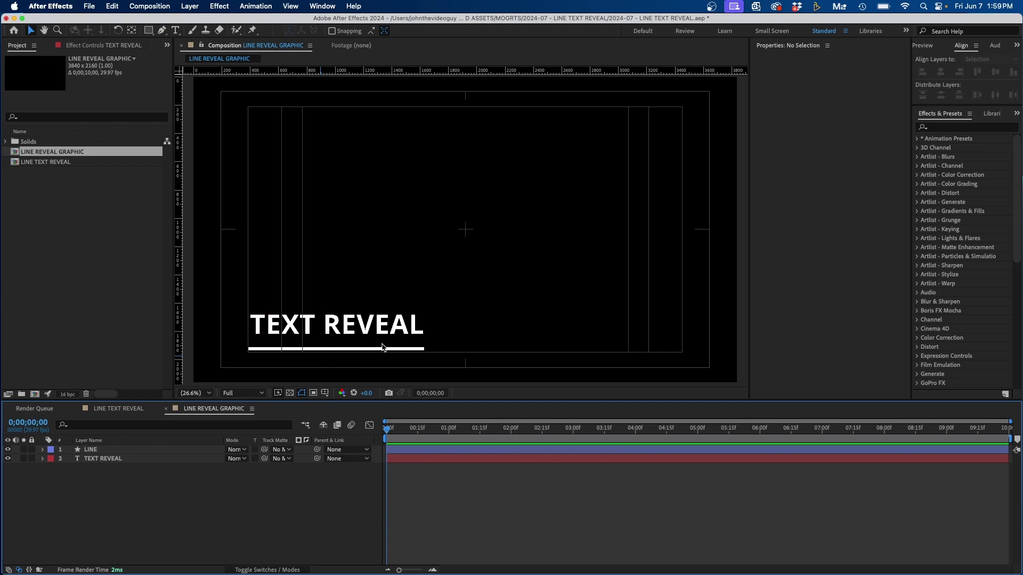
Step: Check that the LINE layer's position dimensions are separated, and set a Y Position keyframe at 0;00;02;00
left_click_drag(453, 429, 510, 438)
left_click(104, 460)
left_click(99, 451)
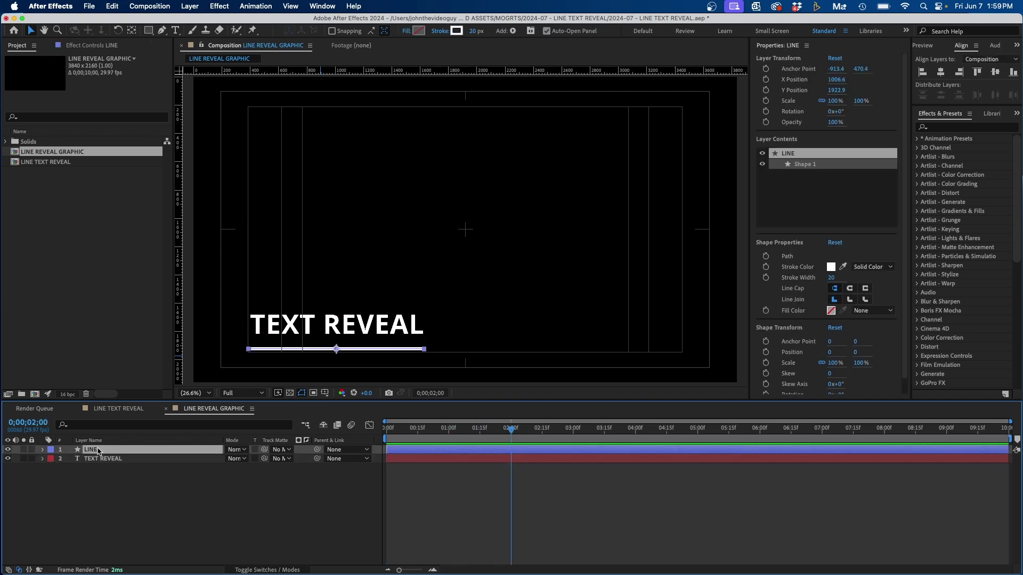
key("p")
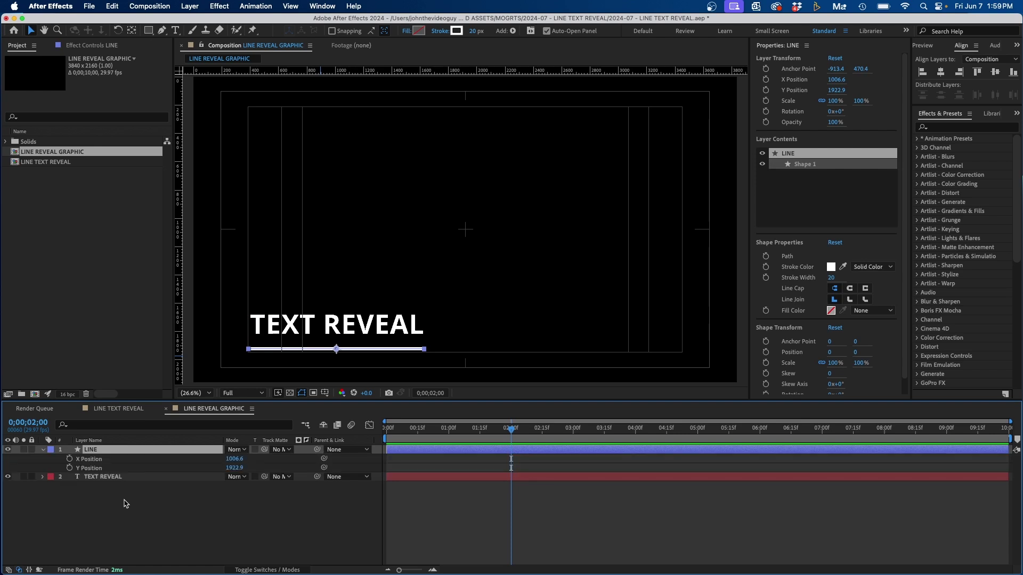
left_click(99, 470)
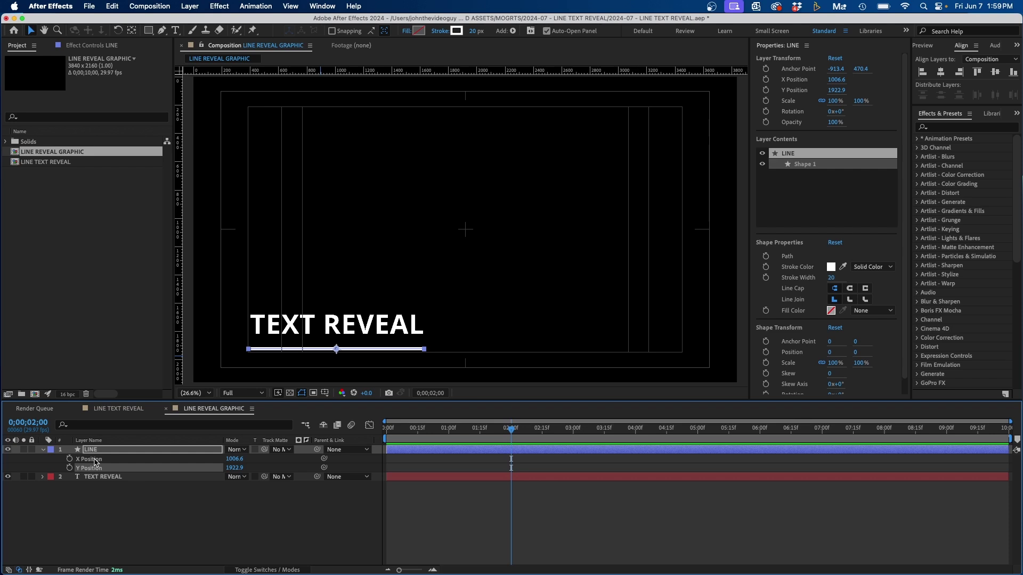
left_click(95, 460, "shift")
right_click(96, 461)
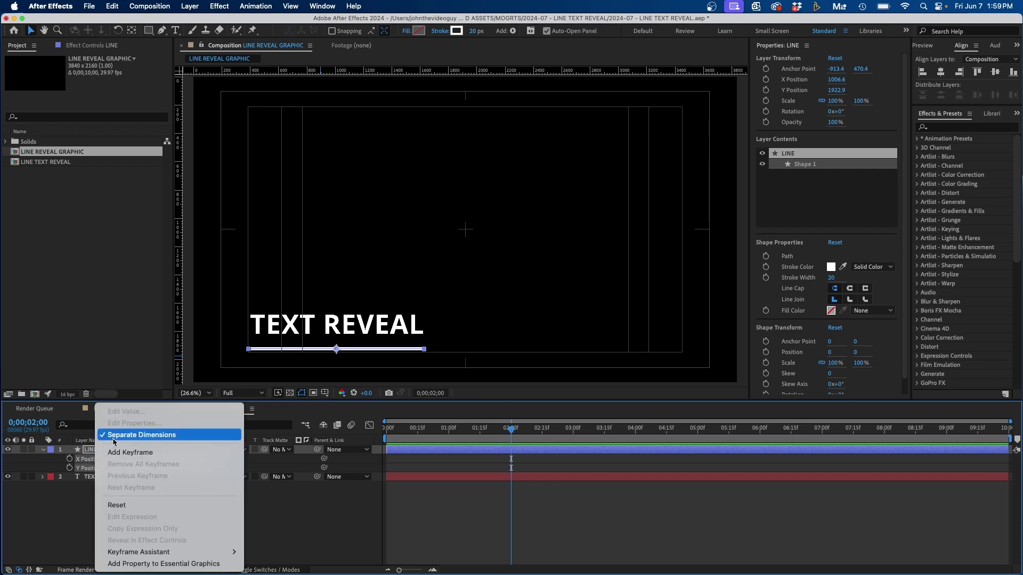
left_click(57, 515)
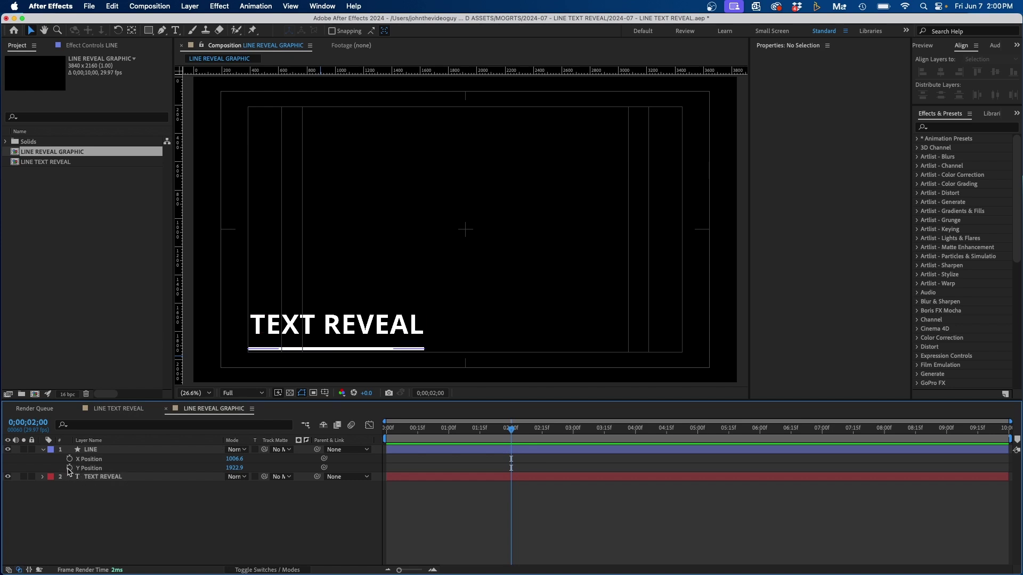
left_click(69, 469)
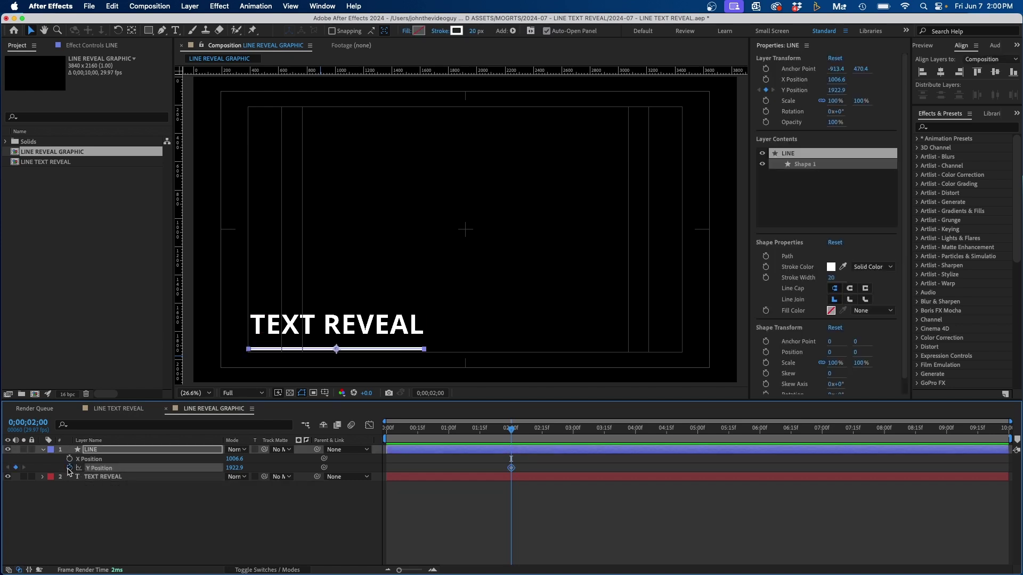
Step: At 0;00;01;00, set the LINE layer's Y Position to 1580.9 so the line sits above the text
left_click_drag(492, 431, 449, 431)
left_click_drag(233, 468, 23, 441)
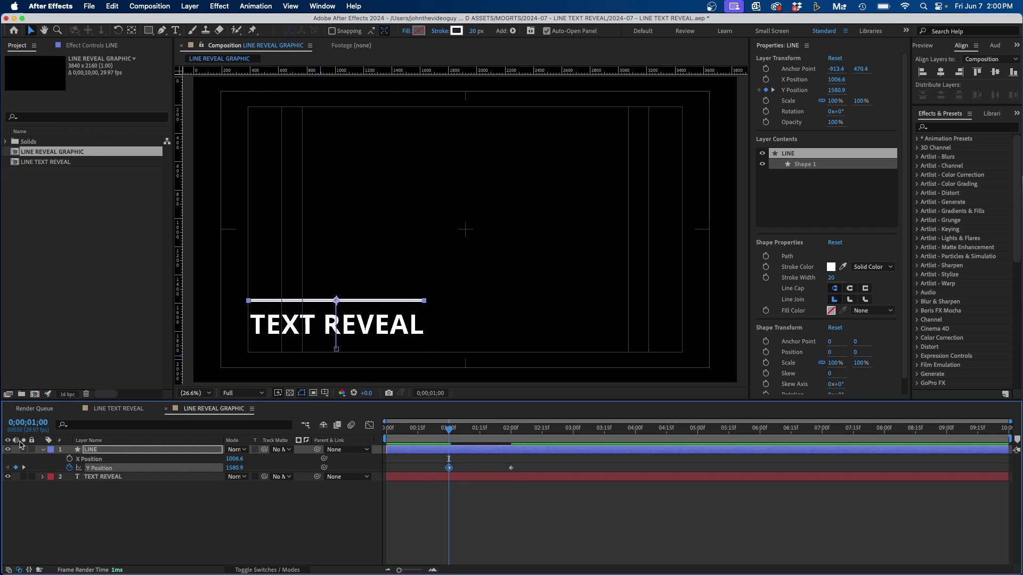
left_click(207, 484)
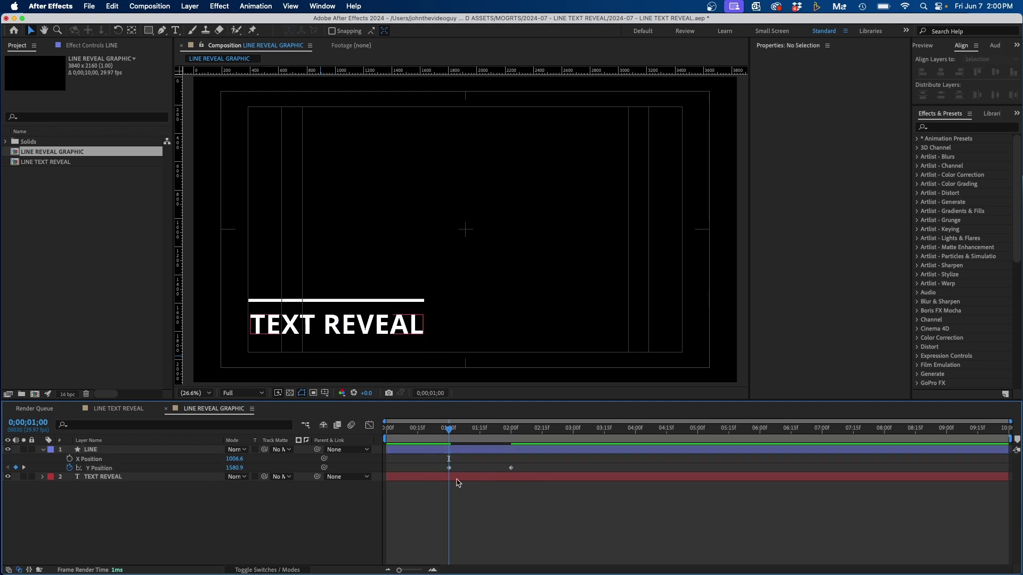
Step: Apply Easy Ease Out to the LINE layer's first Y Position keyframe and Easy Ease In to the second
right_click(449, 468)
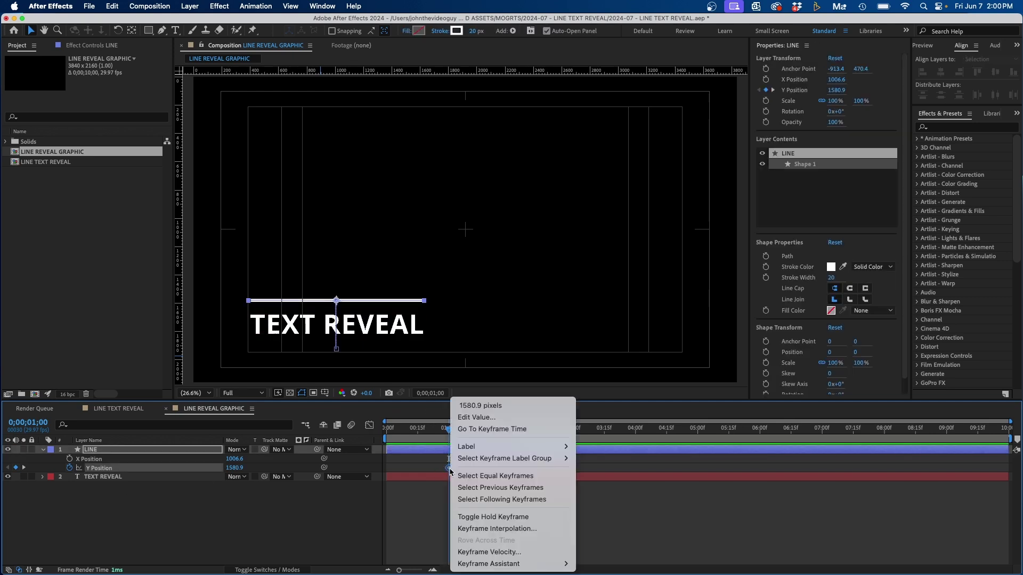
mouse_move(482, 565)
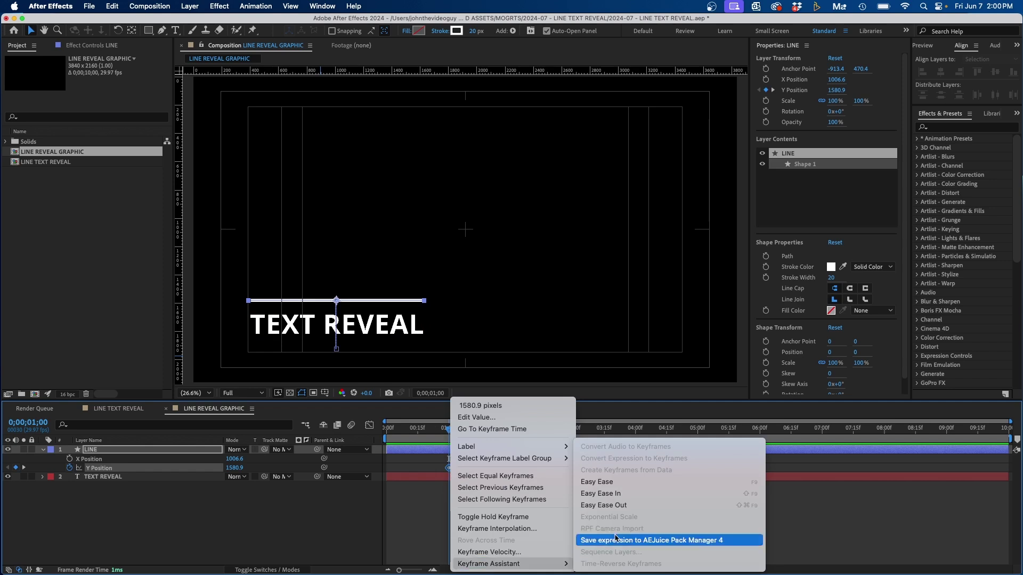
left_click(605, 505)
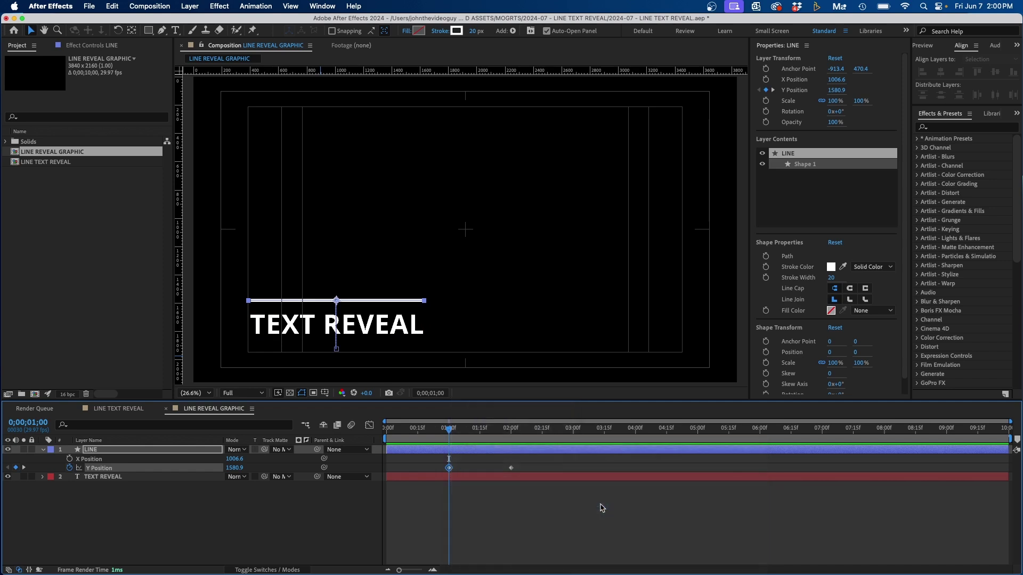
right_click(510, 469)
mouse_move(559, 566)
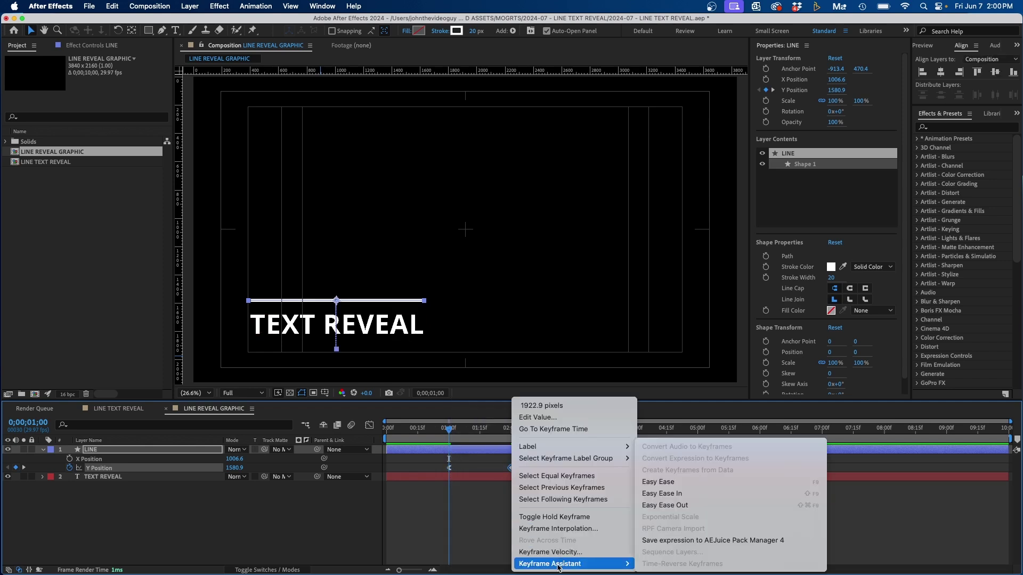
left_click(657, 494)
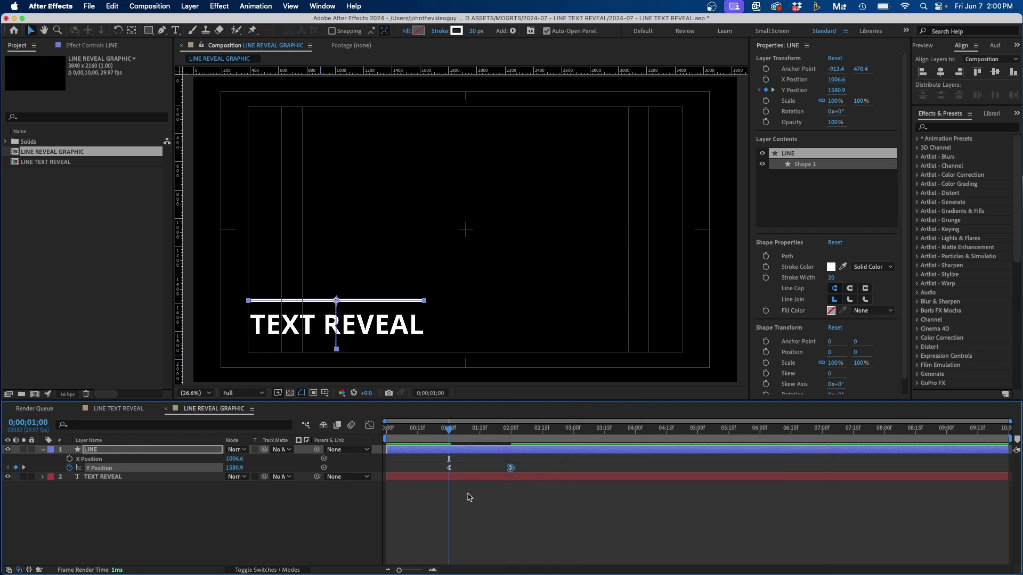
left_click(523, 517)
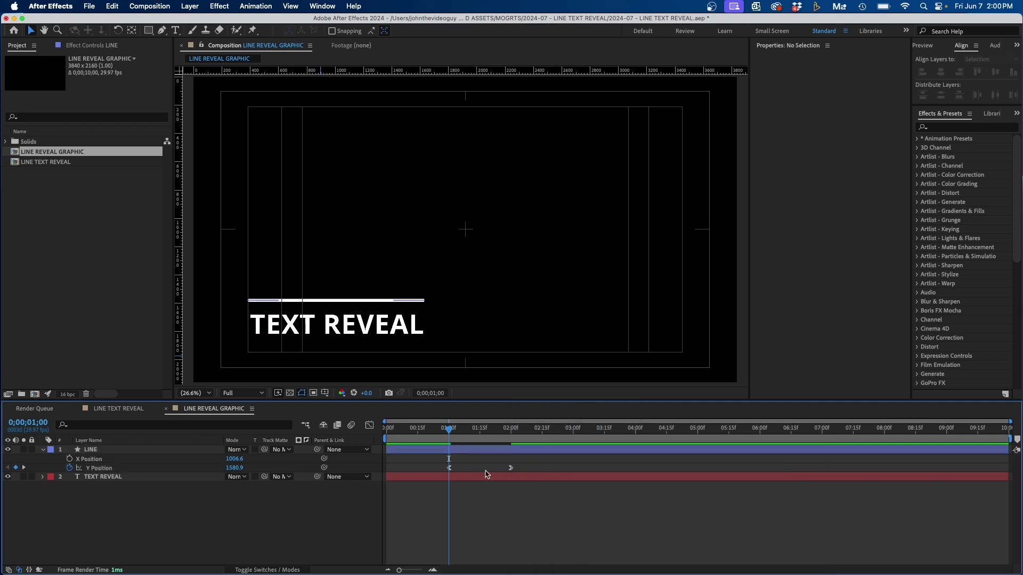
Step: Reshape the LINE layer's Y Position curve into a steeper S by lengthening both easing handles, and preview the motion
left_click(370, 426)
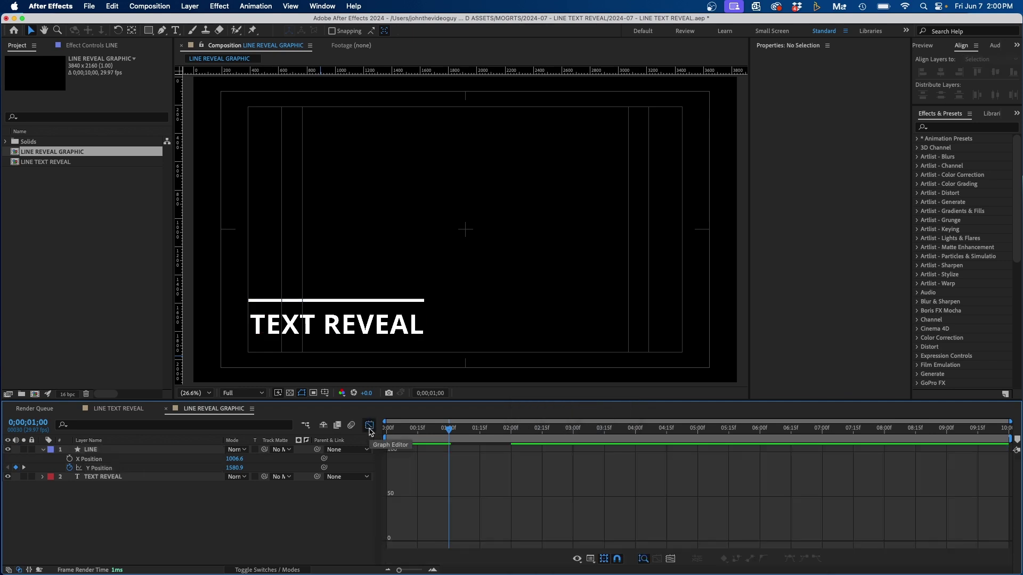
left_click(106, 468)
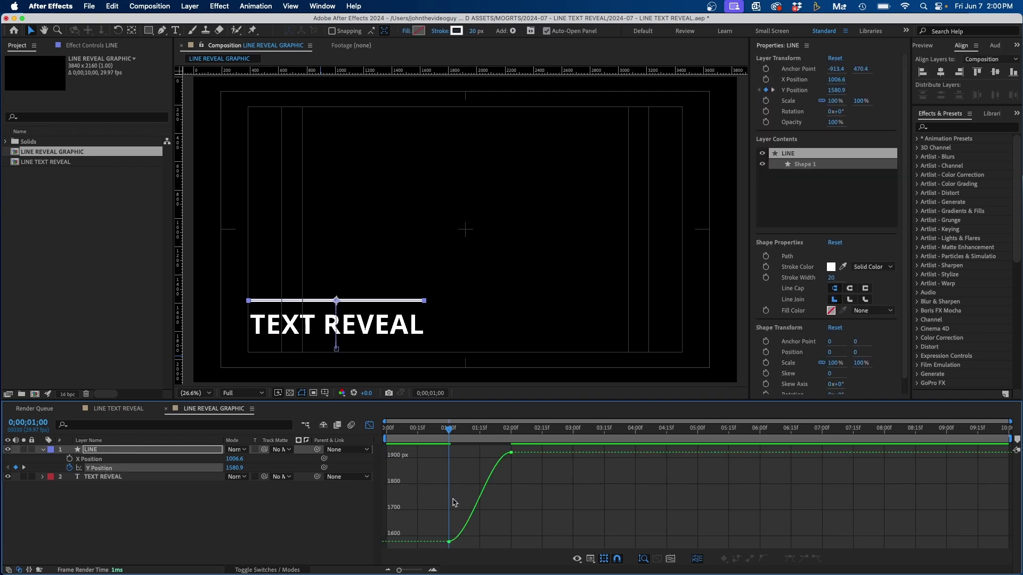
left_click(511, 453)
left_click_drag(489, 453, 470, 453)
left_click_drag(471, 544, 498, 543)
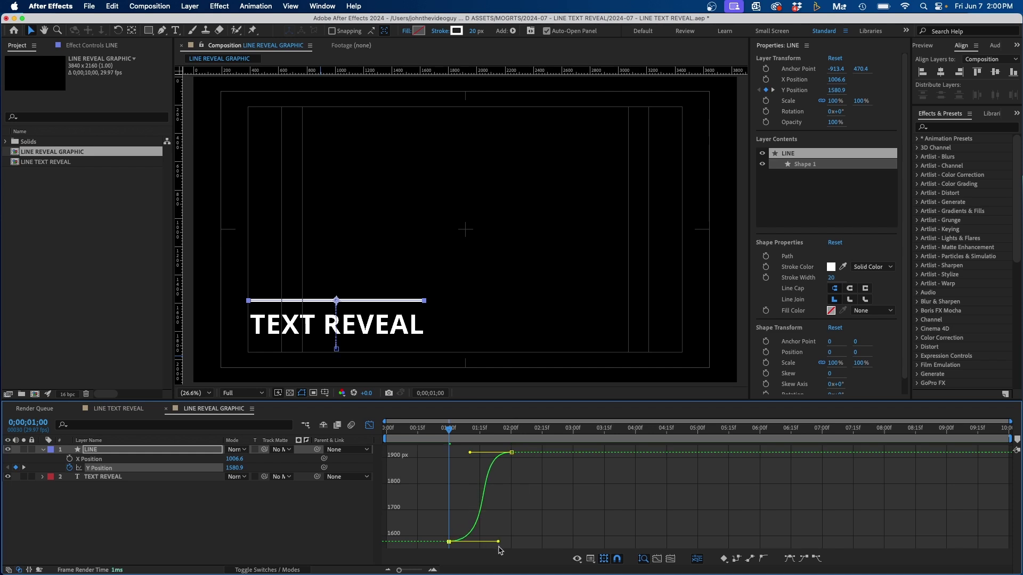
left_click(212, 534)
key("space")
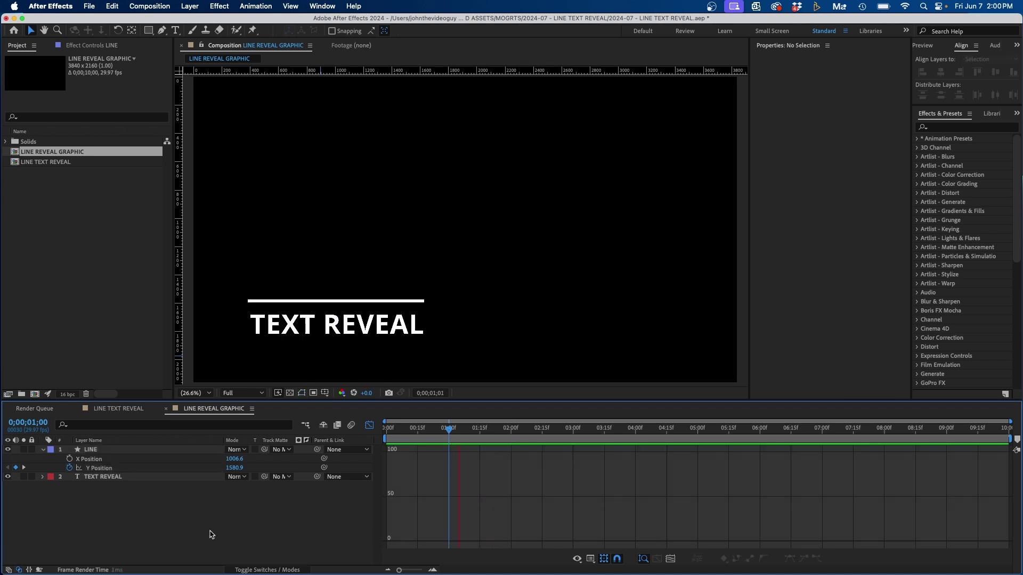
key("space")
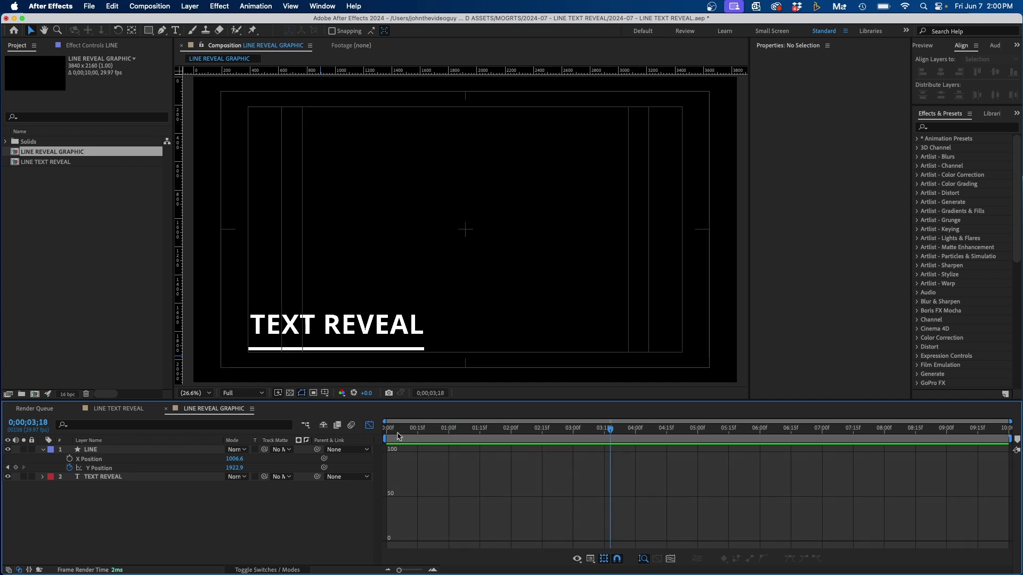
left_click(369, 425)
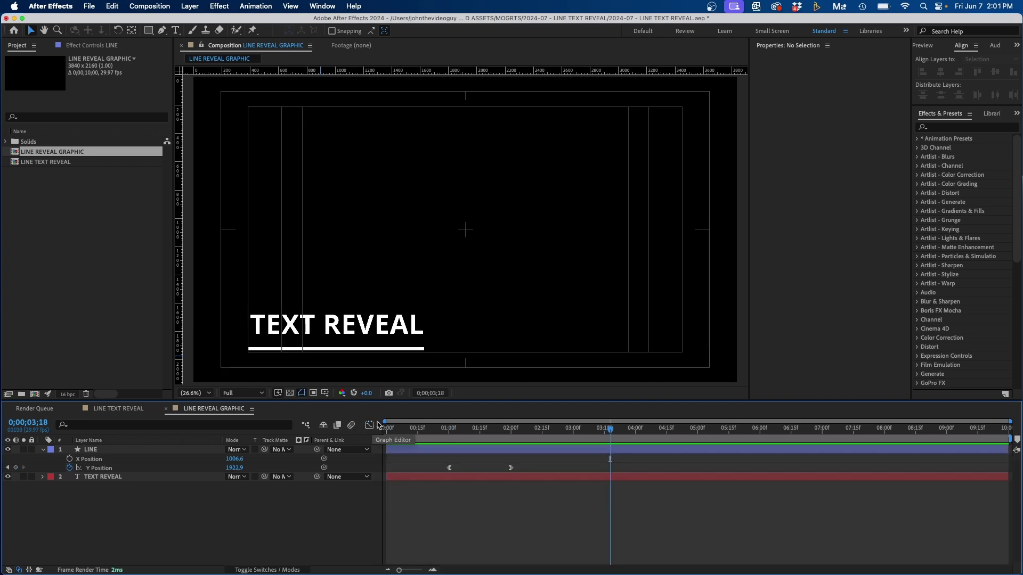
Step: With the playhead at 0;00;01;00, add Trim Paths to the LINE layer
left_click(457, 430)
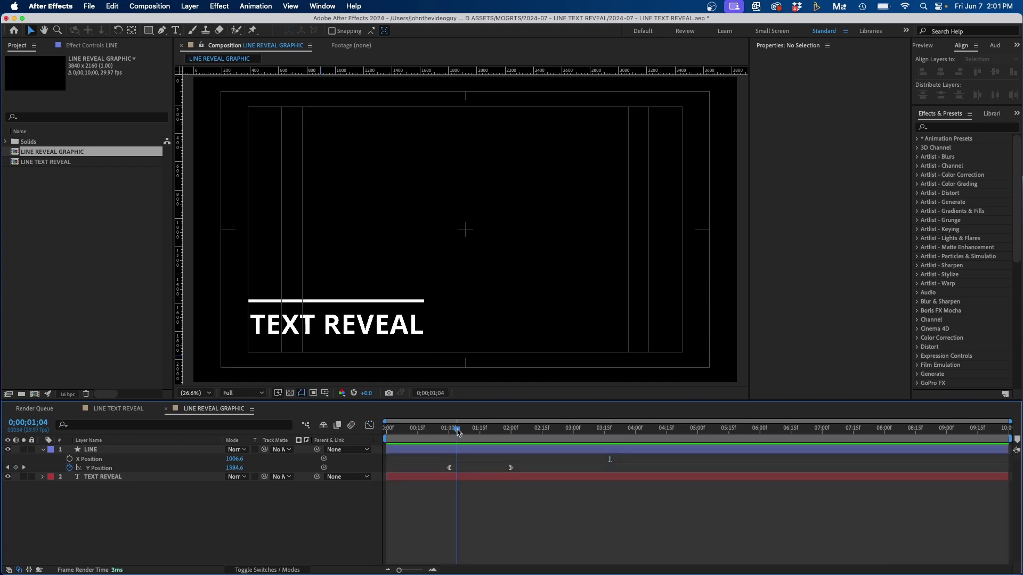
left_click_drag(457, 429, 450, 431)
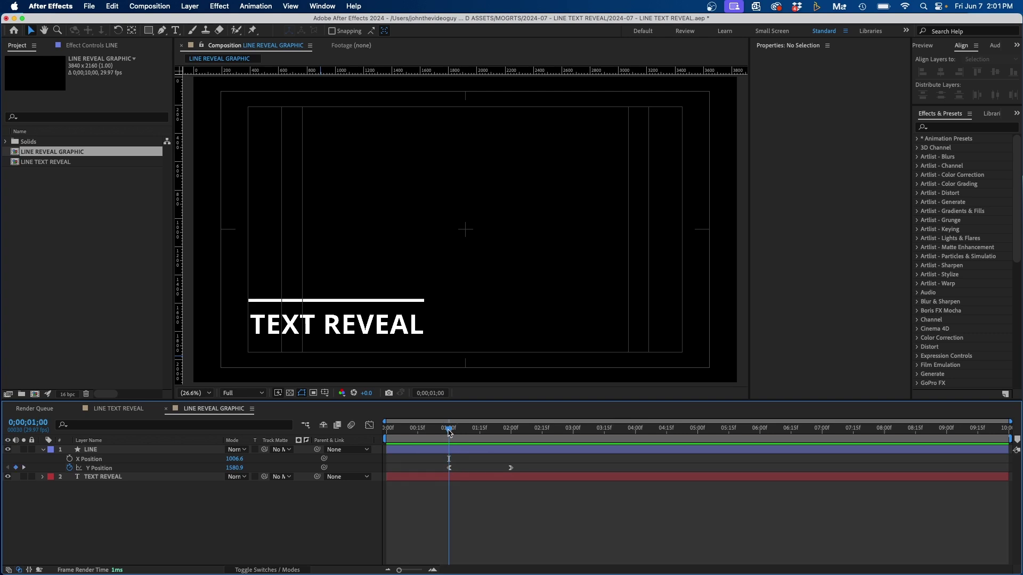
left_click(398, 458)
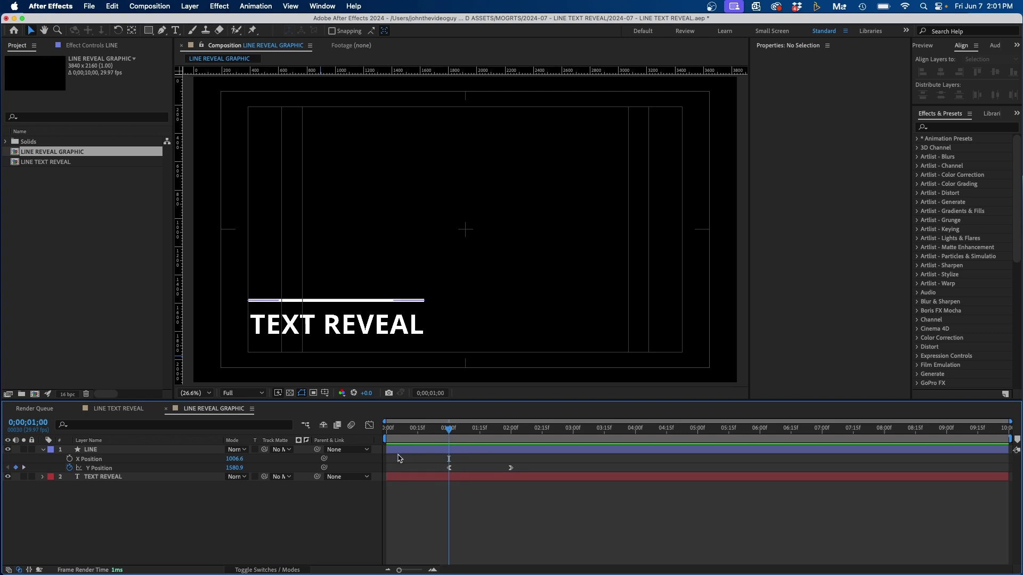
left_click(91, 451)
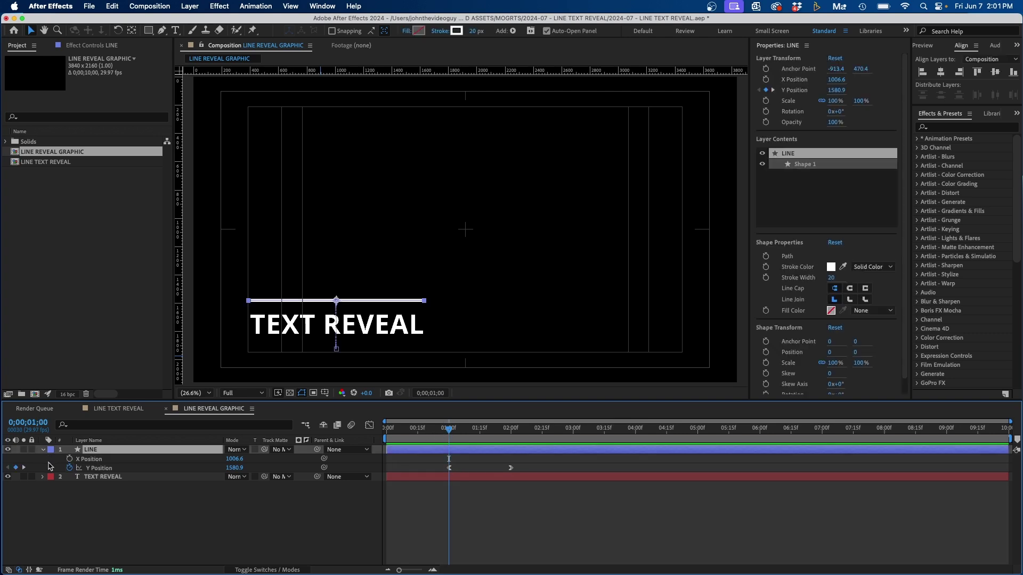
left_click(43, 449)
left_click(43, 450)
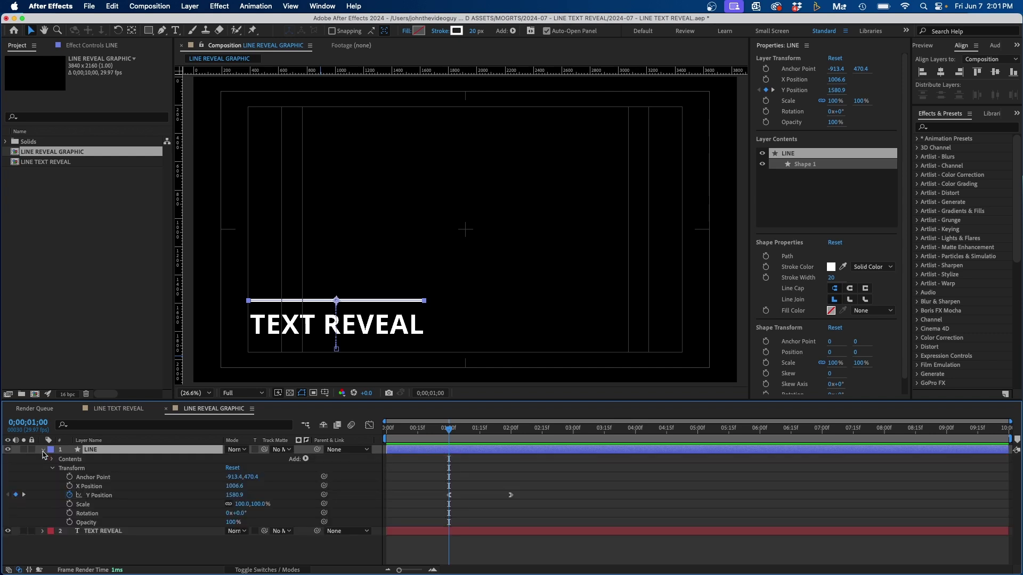
left_click(306, 460)
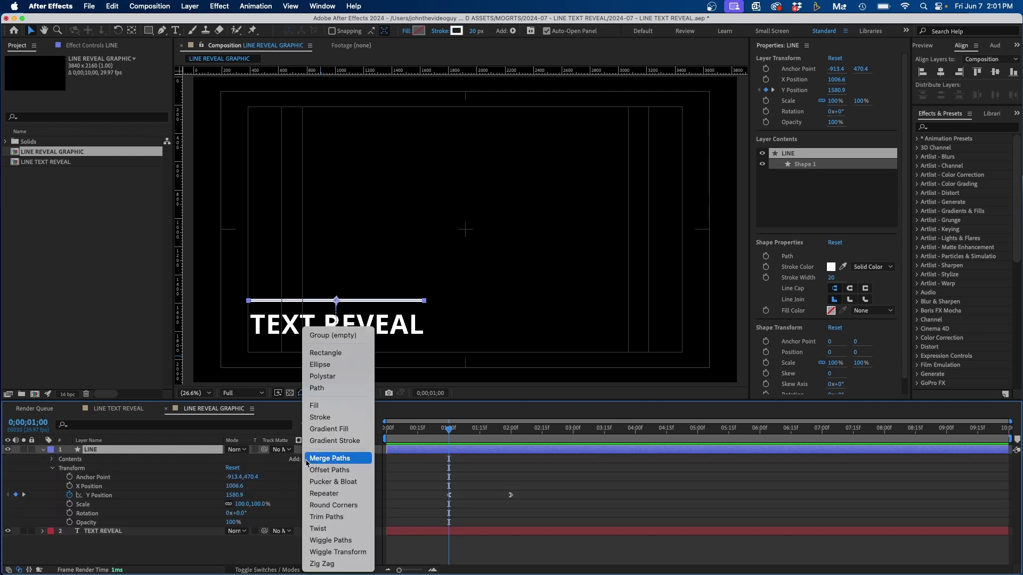
left_click(325, 516)
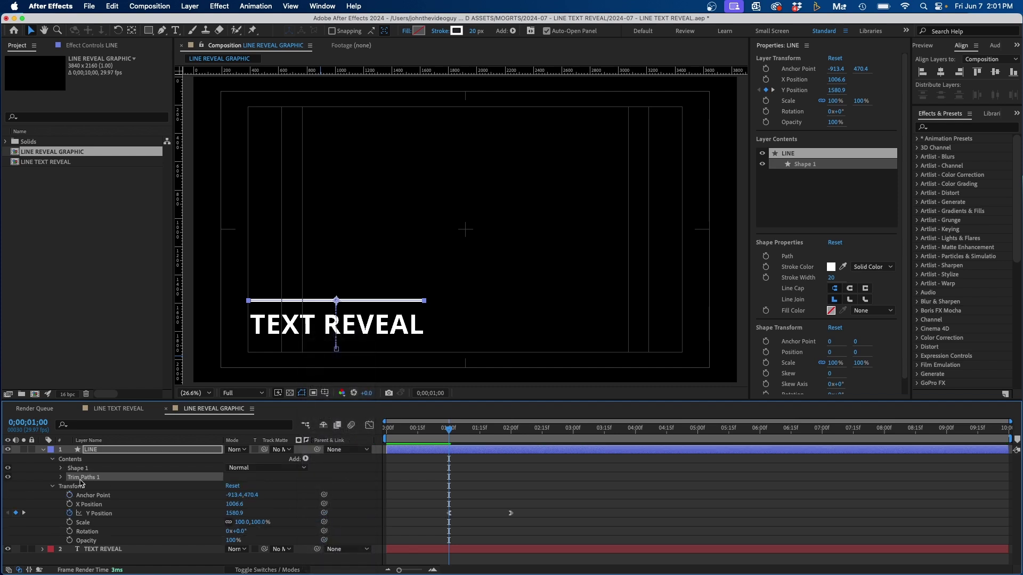
Step: Keyframe the Trim Paths End of the line at 100% at 0;00;01;00 and 0% at 0;00;00;00
left_click(61, 477)
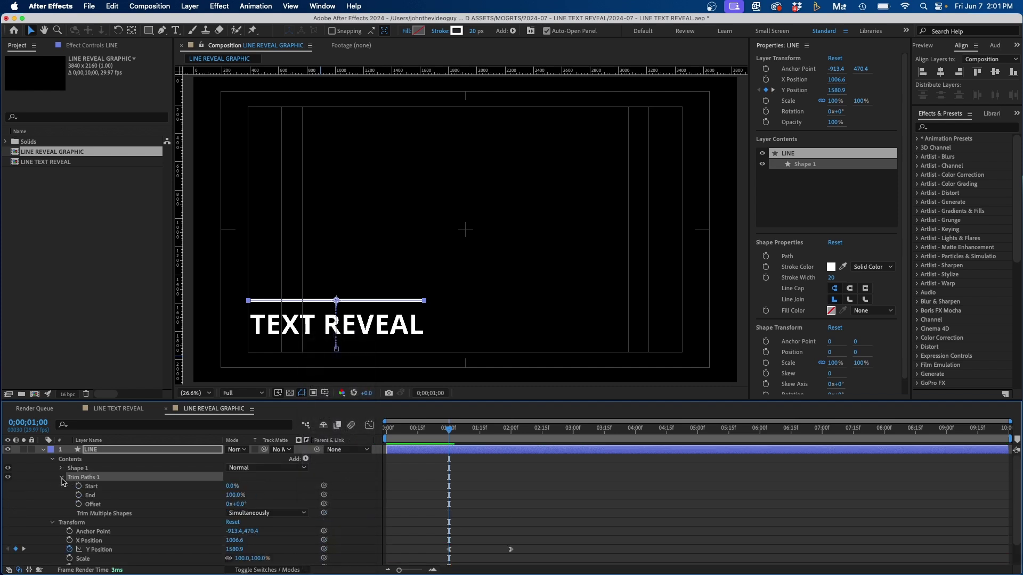
left_click(90, 495)
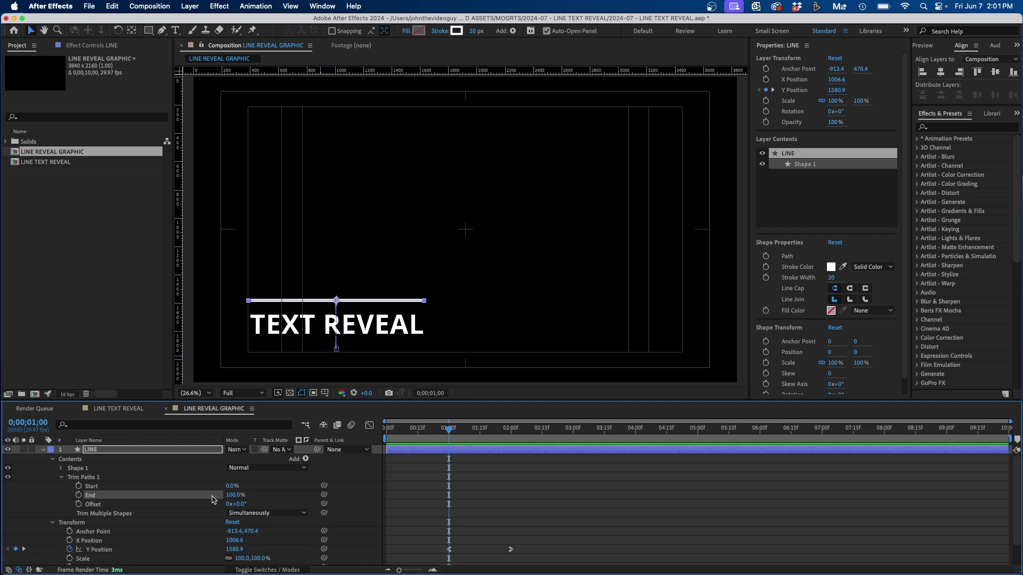
left_click(79, 495)
left_click_drag(441, 436, 367, 436)
left_click_drag(234, 495, 222, 495)
Step: Apply Easy Ease In to the 100% End keyframe and extend its curve handle back to the first keyframe's time
mouse_move(450, 497)
right_click(449, 497)
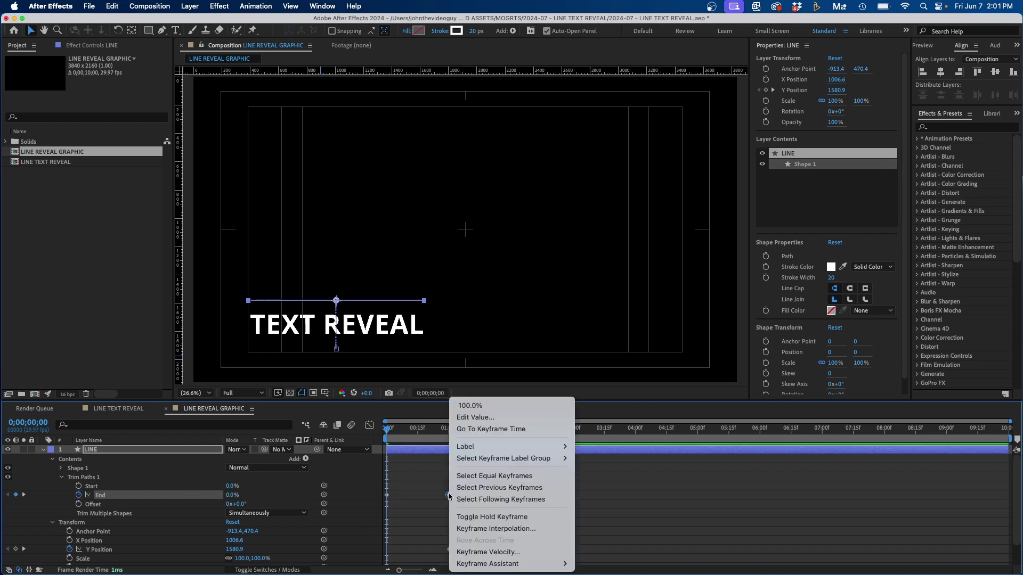
mouse_move(482, 563)
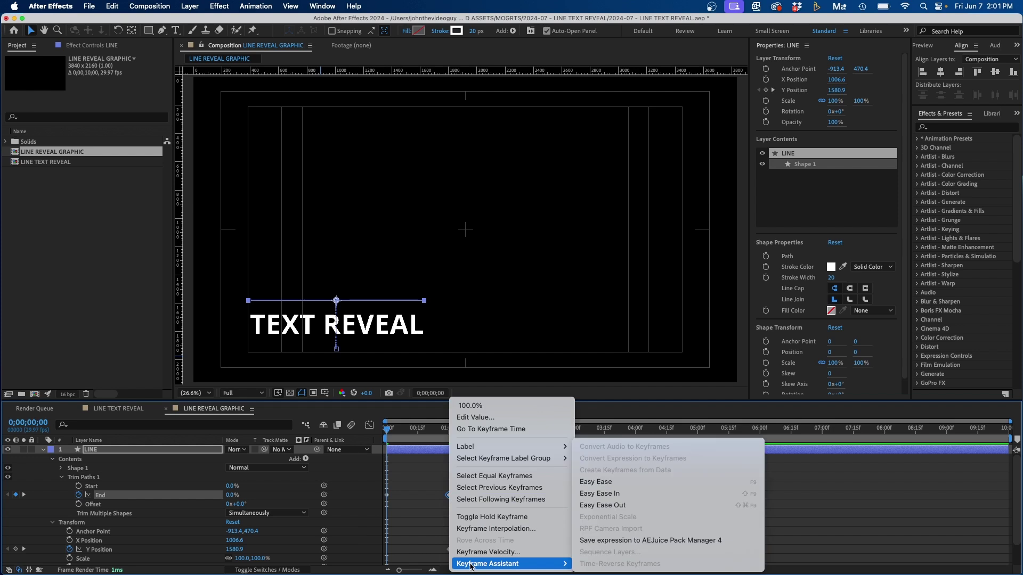
left_click(599, 494)
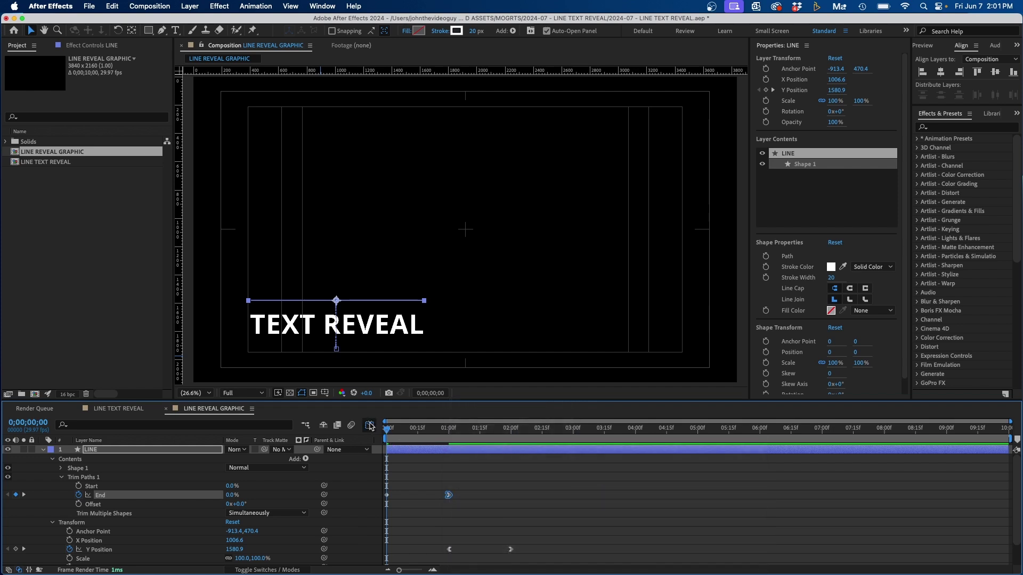
left_click(369, 425)
left_click_drag(429, 454, 388, 450)
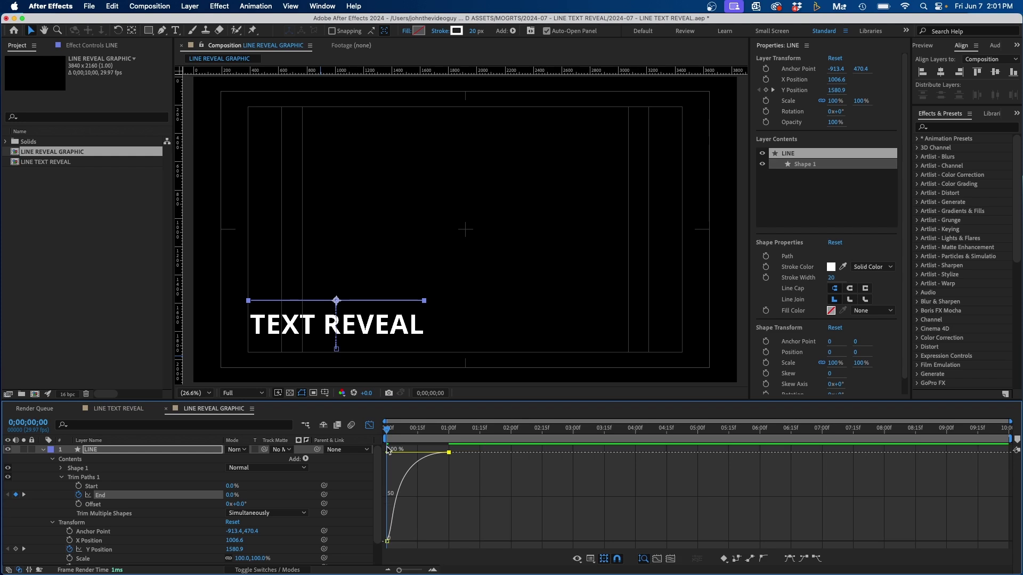
left_click(574, 506)
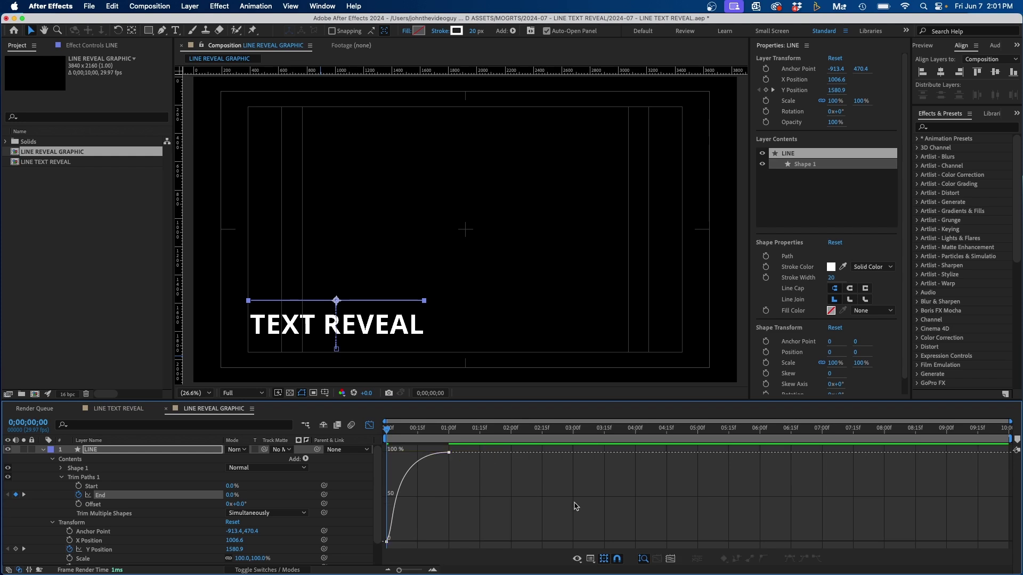
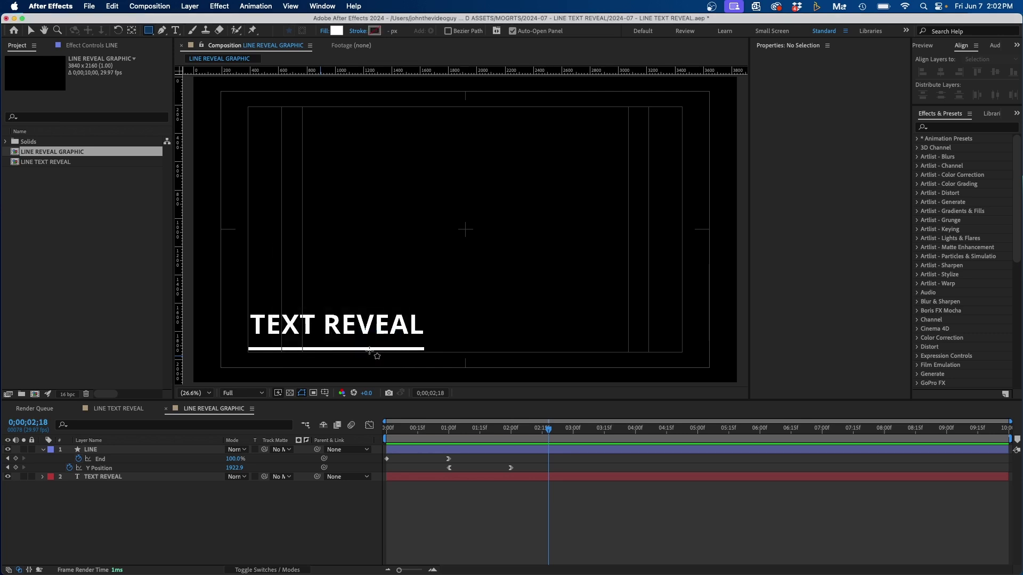
Step: At 0;00;02;00, draw a white rectangle about 1901 by 737 px covering the text down to the line, and name its layer TEXT MATTE
left_click_drag(535, 429, 509, 432)
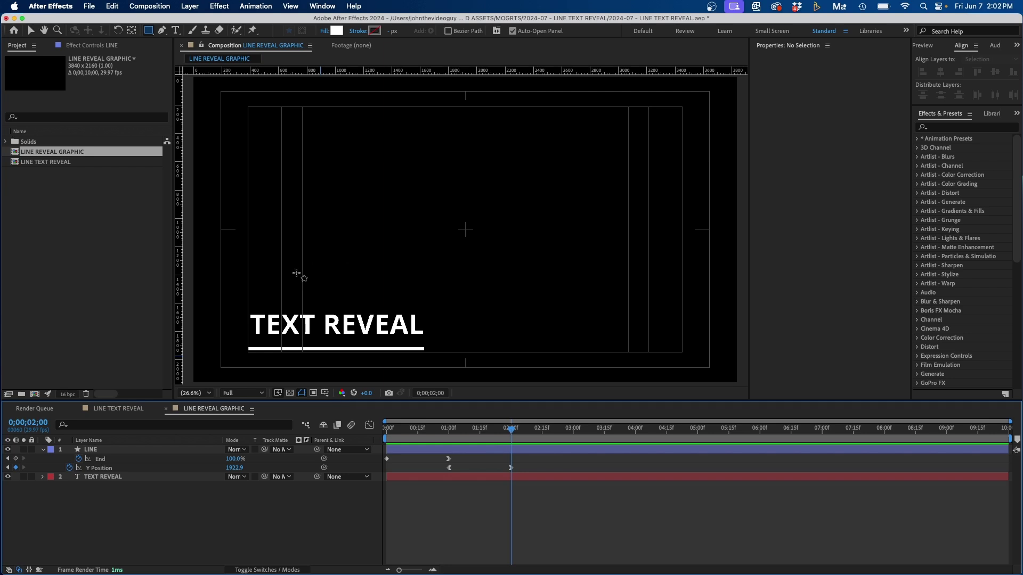
left_click_drag(208, 245, 478, 349)
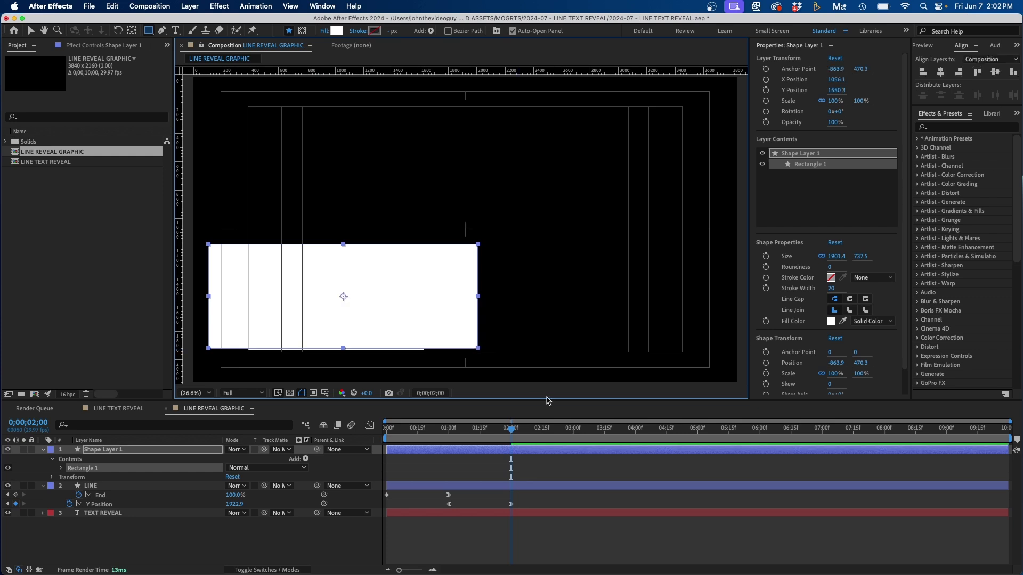
left_click(102, 451)
key("Return")
type("TEXT MATTE")
key("Return")
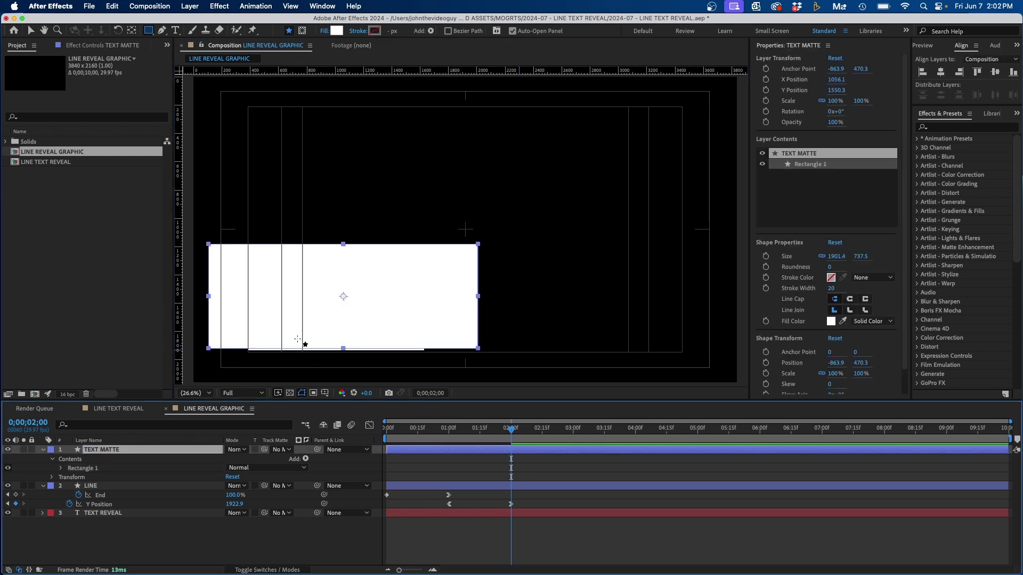
Step: Set the TEXT MATTE layer as the track matte of the TEXT REVEAL layer
left_click(101, 514)
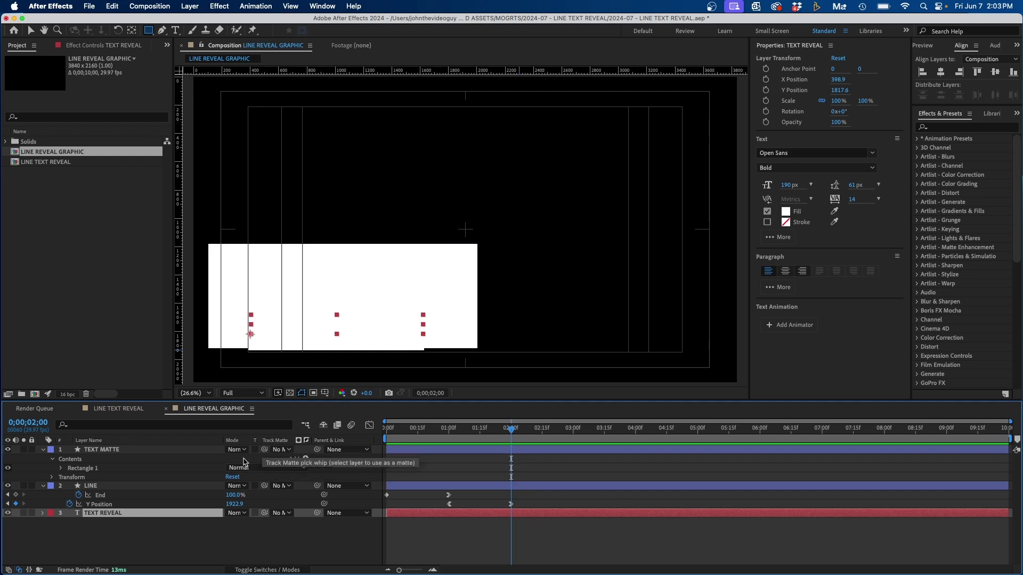
left_click(243, 570)
left_click(243, 570)
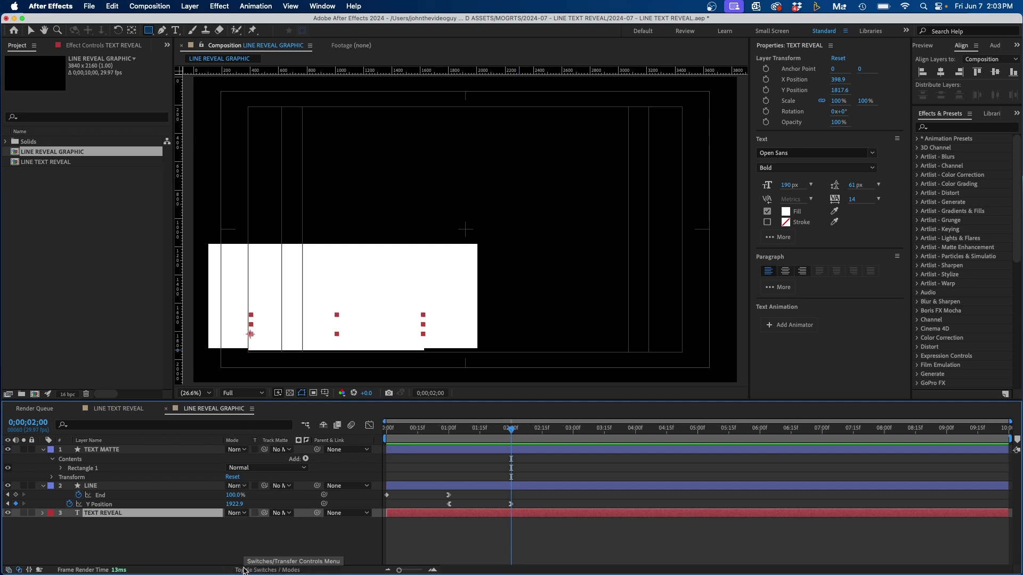
left_click(8, 570)
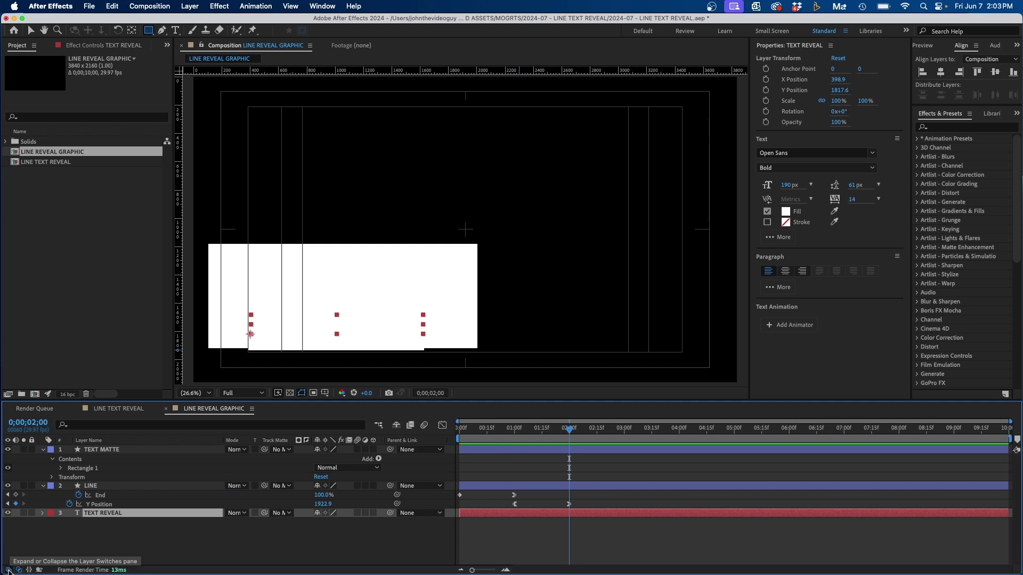
left_click(9, 570)
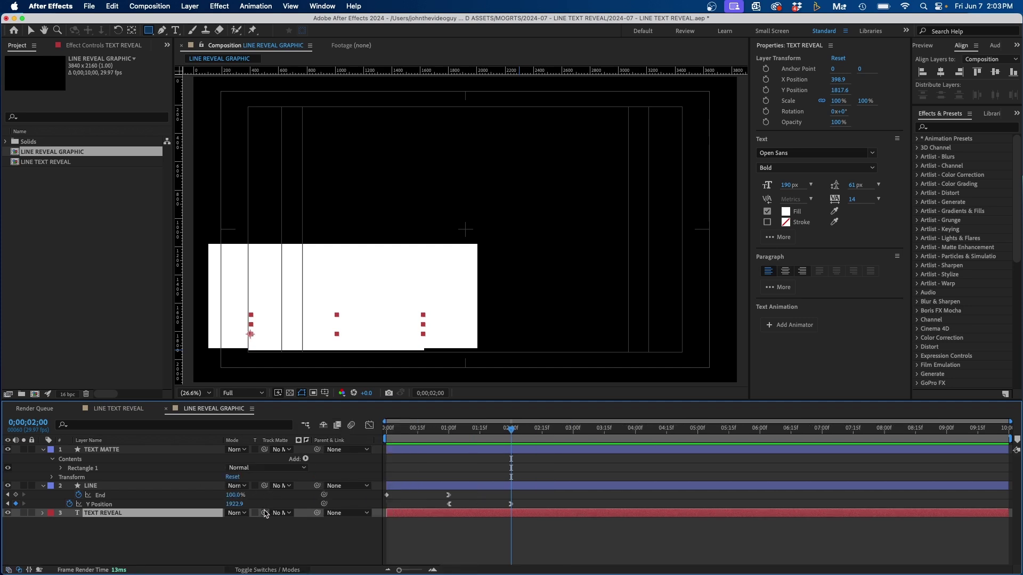
left_click_drag(264, 515, 104, 451)
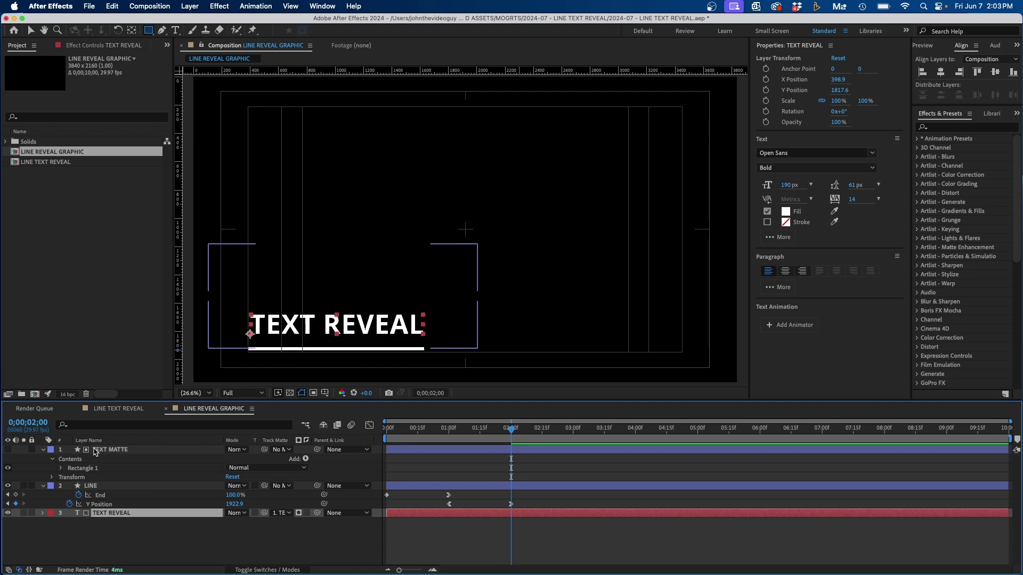
Step: Parent the TEXT MATTE layer to the LINE layer and preview the text reveal from the start
left_click(129, 547)
left_click(102, 513)
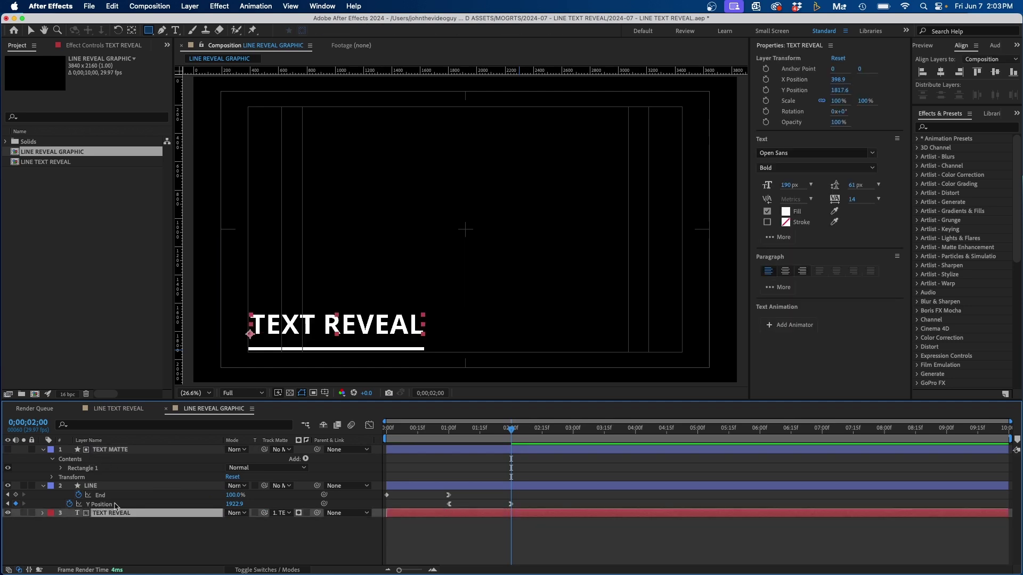
left_click(110, 450)
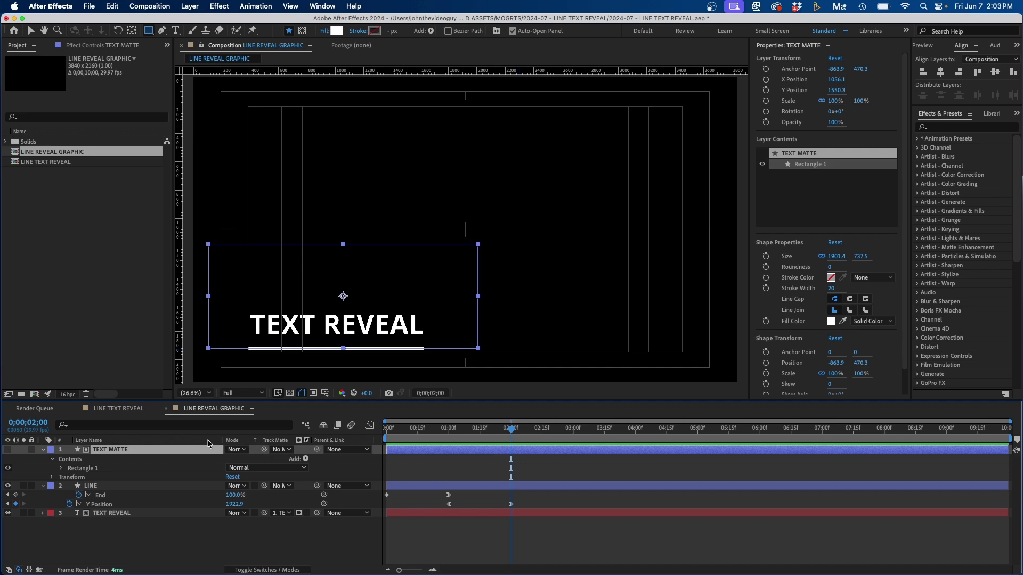
left_click(109, 486)
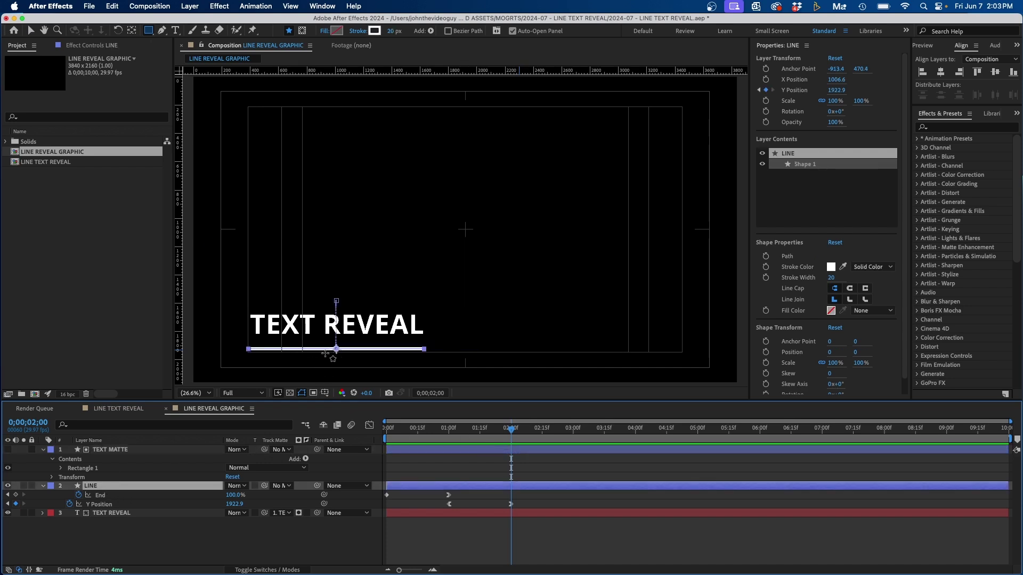
left_click(110, 450)
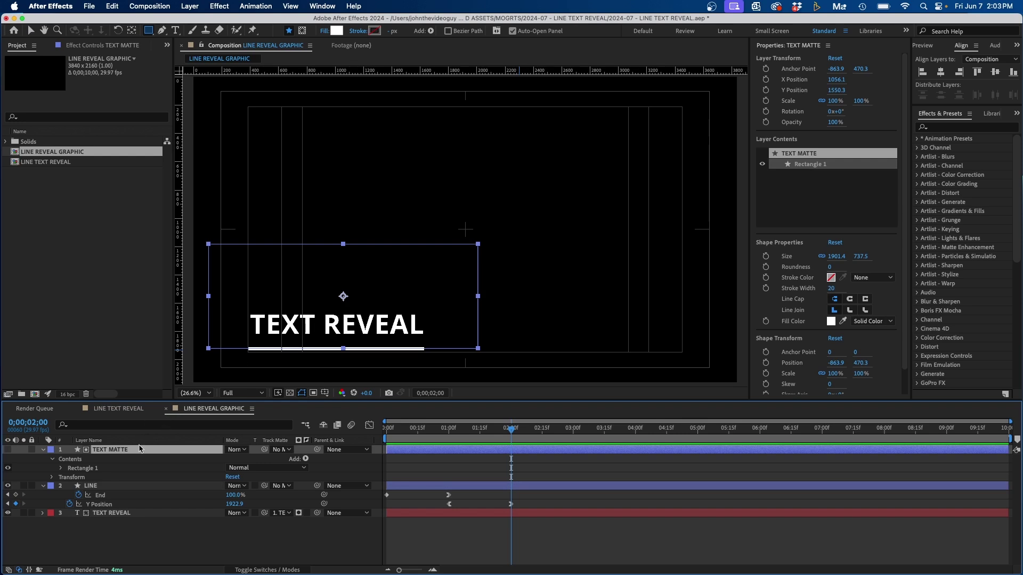
left_click_drag(318, 451, 116, 487)
mouse_move(510, 429)
left_mouse_down()
mouse_move(436, 433)
mouse_move(507, 439)
left_mouse_up()
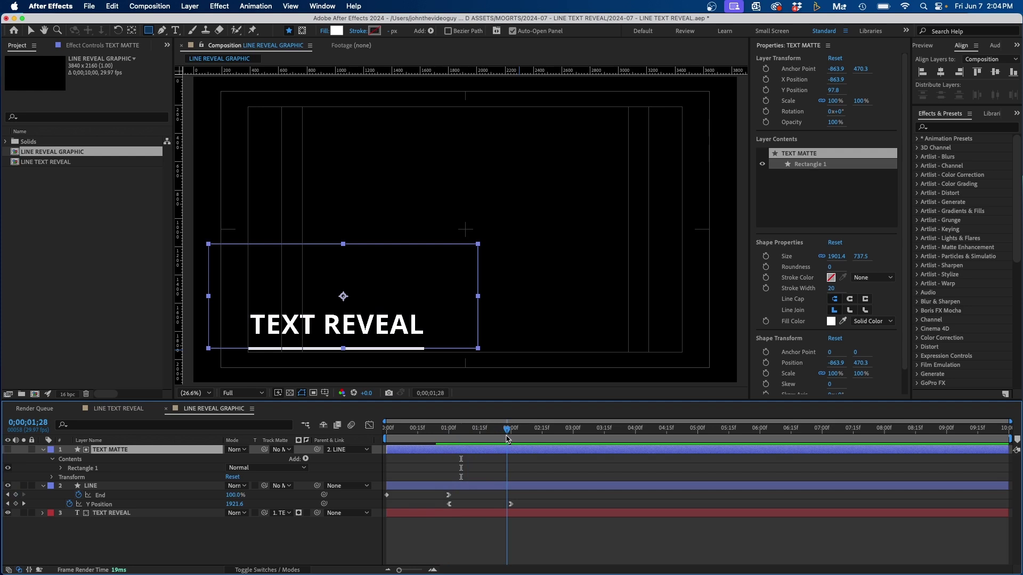
left_click_drag(507, 439, 500, 438)
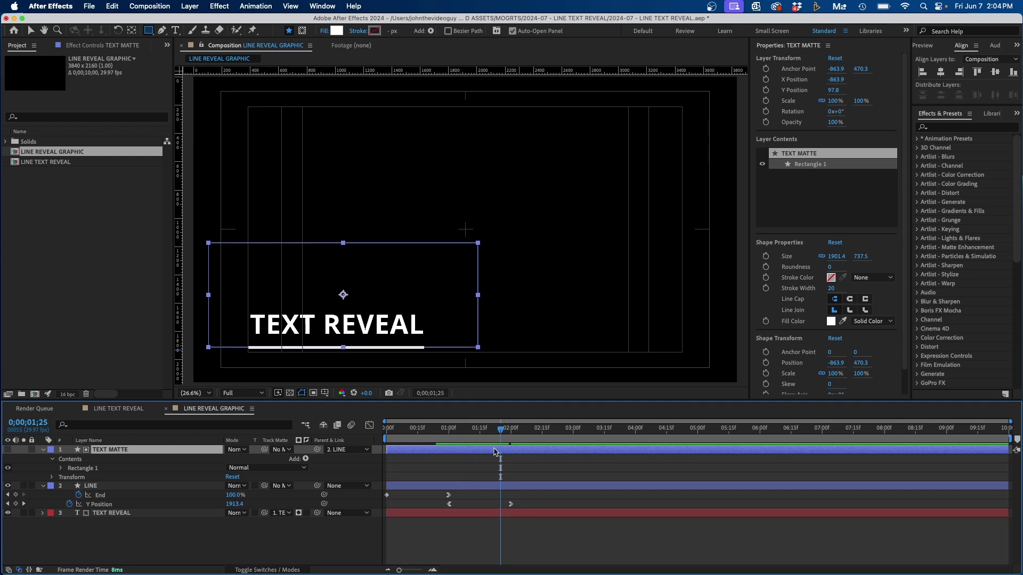
left_click_drag(499, 437, 342, 424)
key("space")
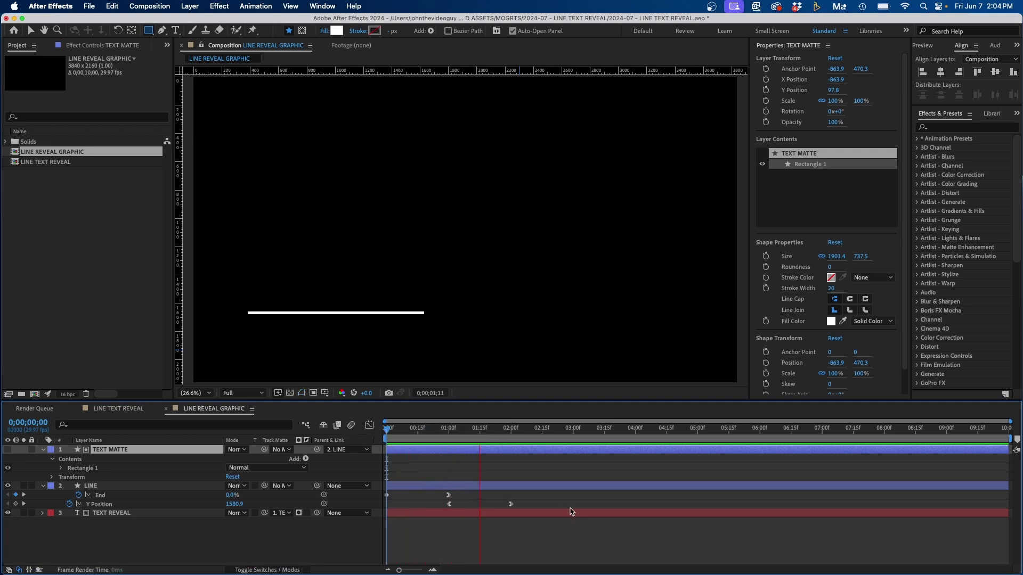
key("space")
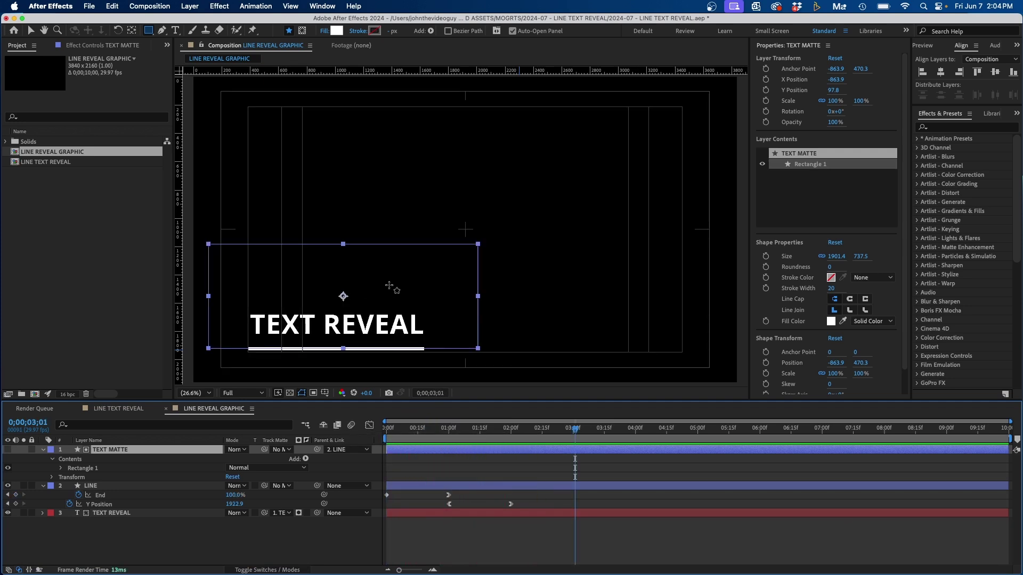
Step: Keyframe the TEXT REVEAL layer's Y Position unchanged at 0;00;08;00 and at 2166.6 at 0;00;09;00 so the text drops below the line
left_click(625, 547)
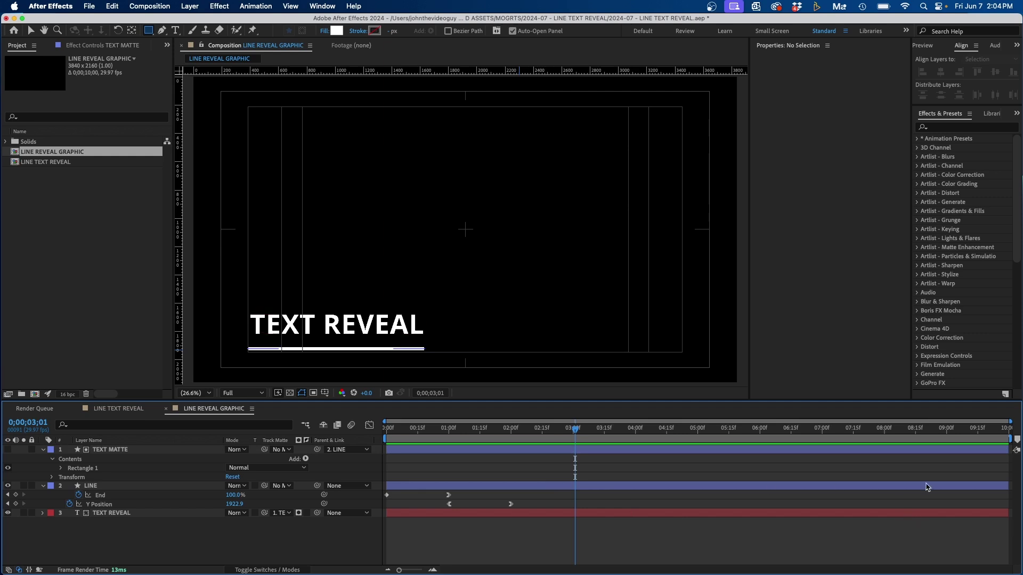
left_click(884, 429)
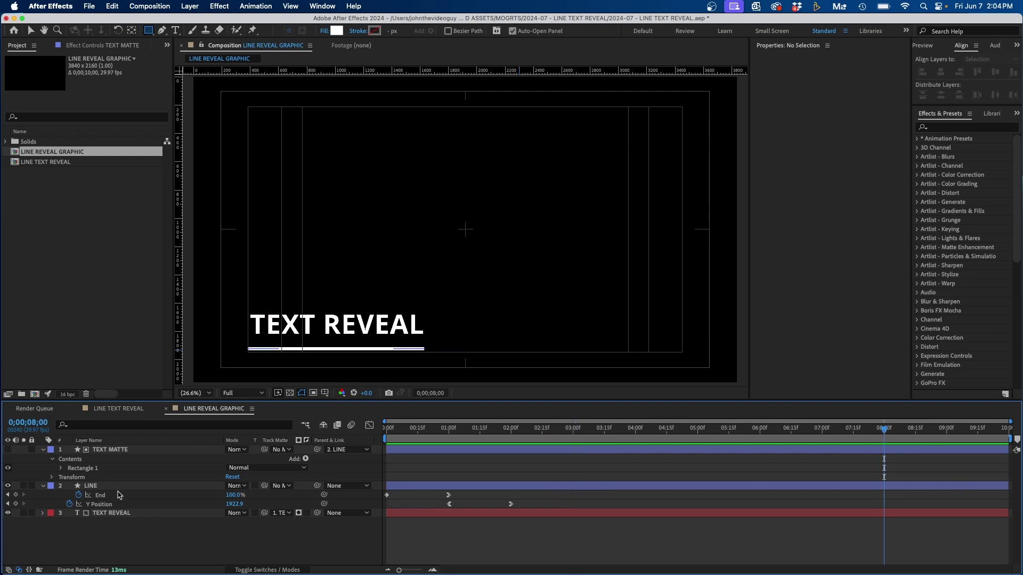
left_click(122, 513)
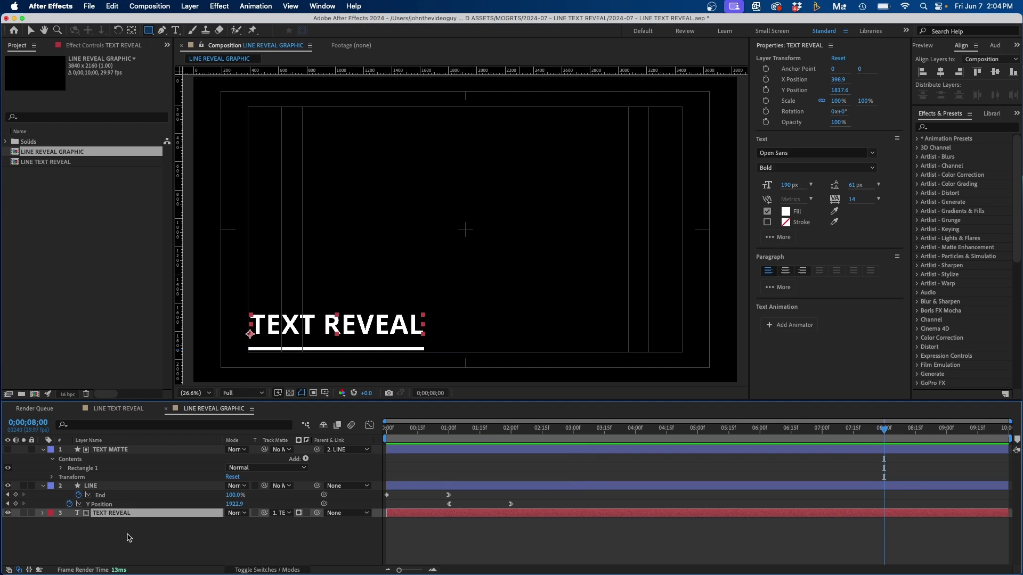
key("p")
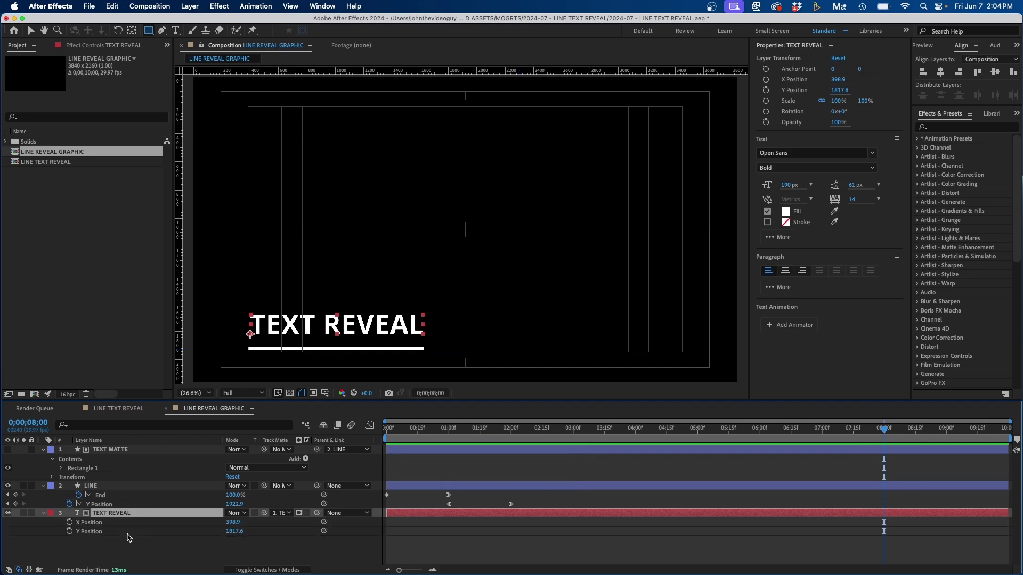
left_click(69, 532)
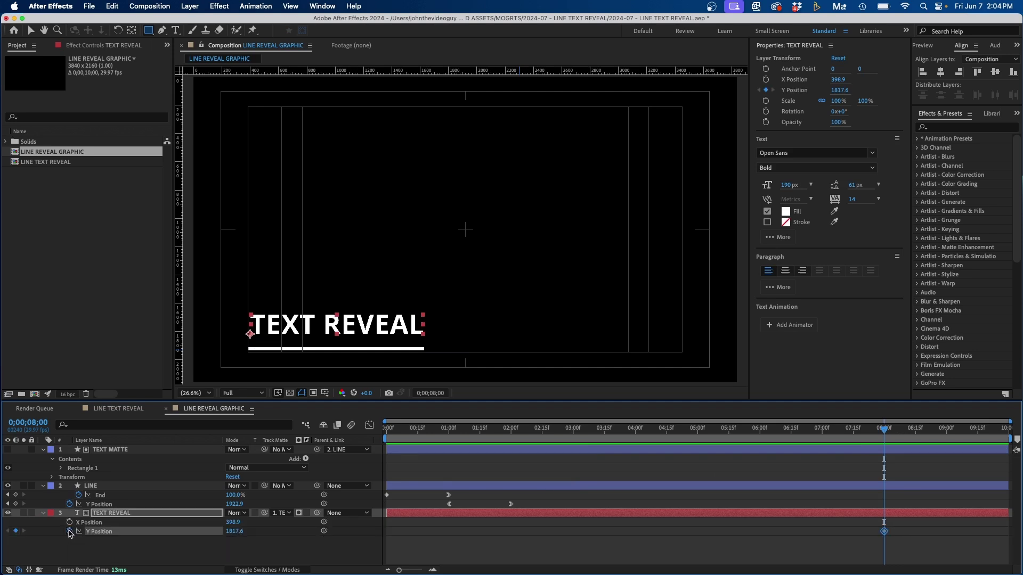
left_click(947, 430)
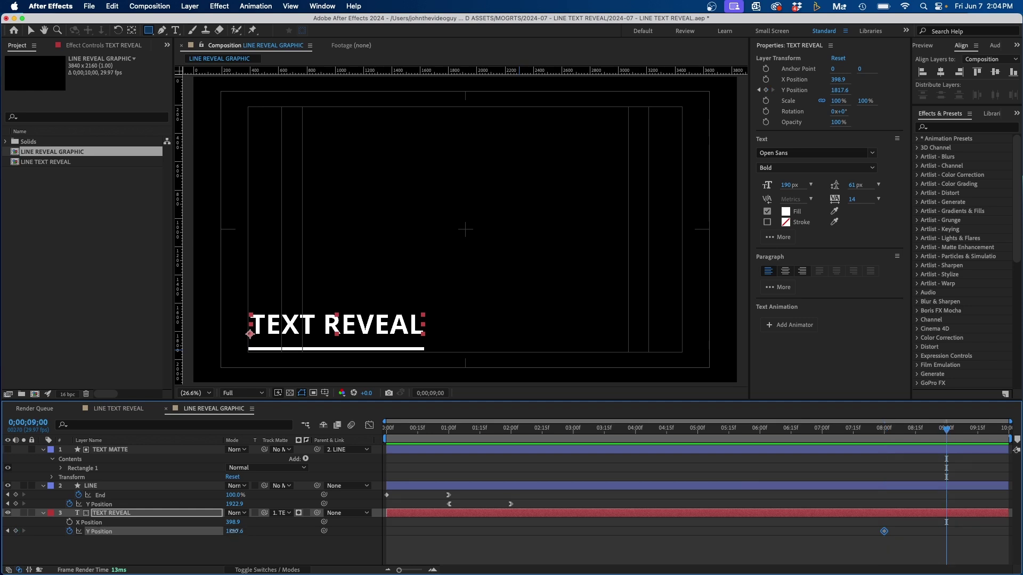
left_click_drag(244, 530, 393, 506)
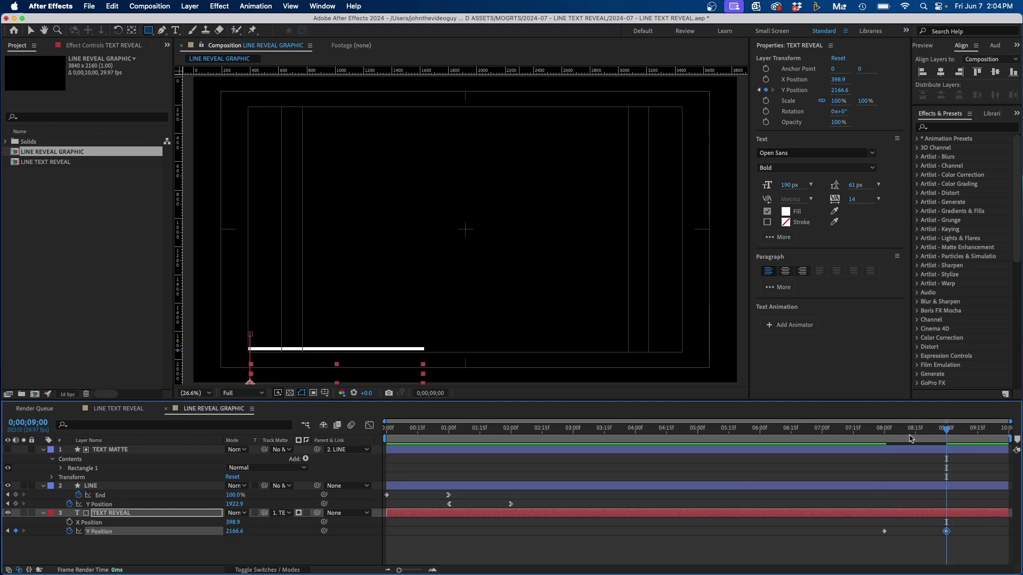
Step: Apply Easy Ease Out to the text's 0;00;08;00 Y Position keyframe, extend its curve handle to the 0;00;09;00 keyframe's time, and preview the exit
right_click(885, 532)
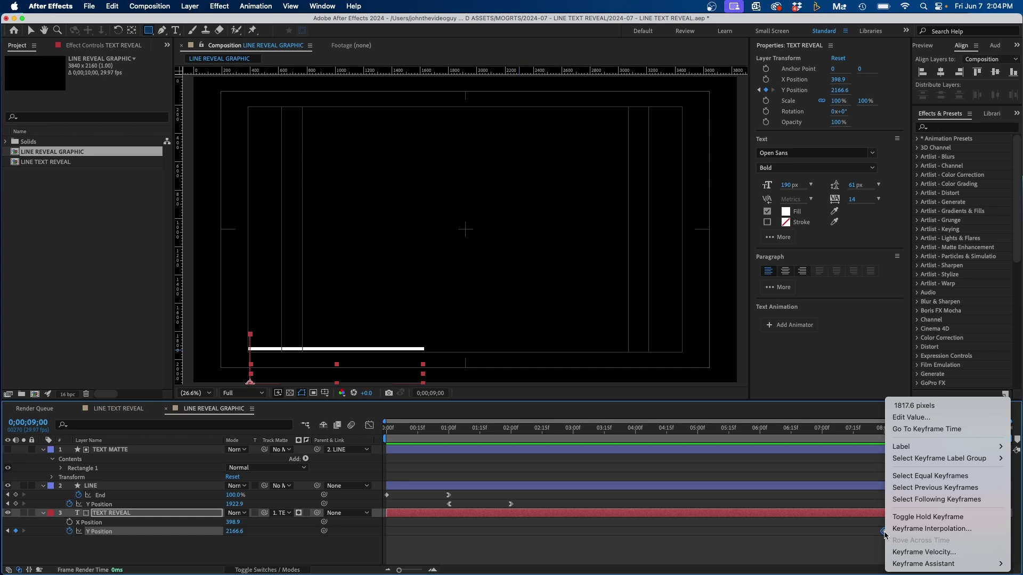
mouse_move(909, 565)
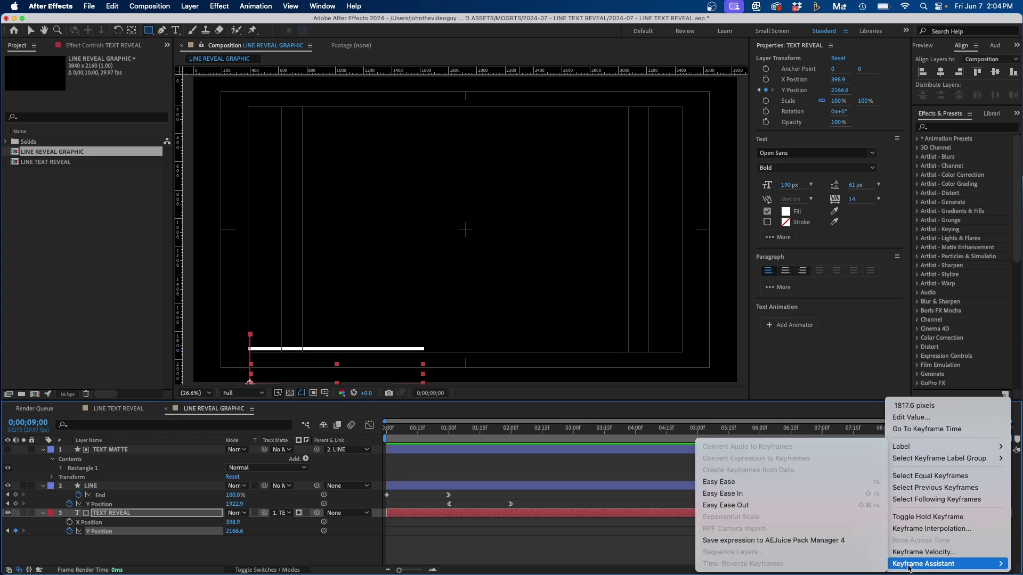
left_click(799, 505)
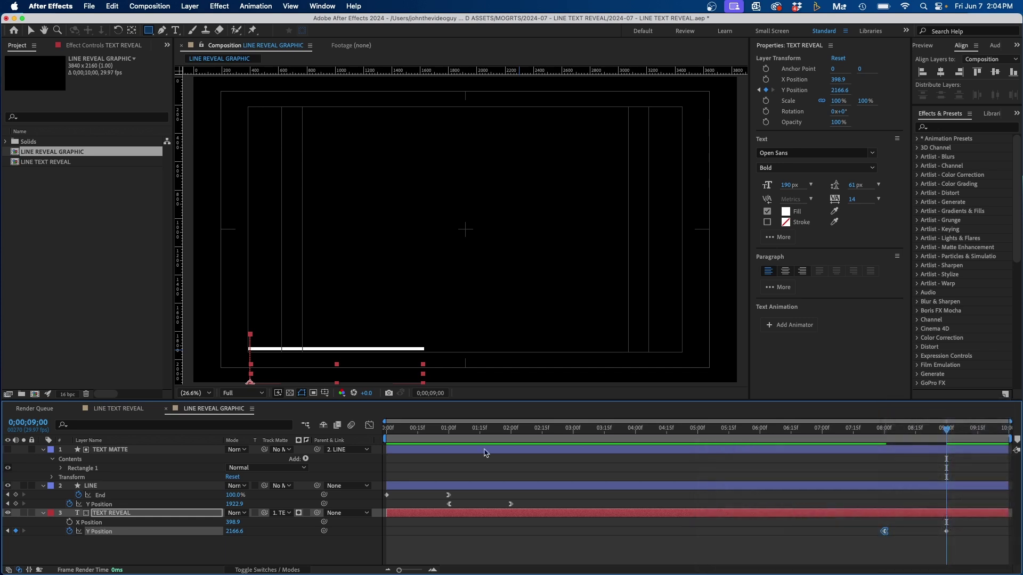
left_click(369, 426)
left_click_drag(904, 543, 950, 541)
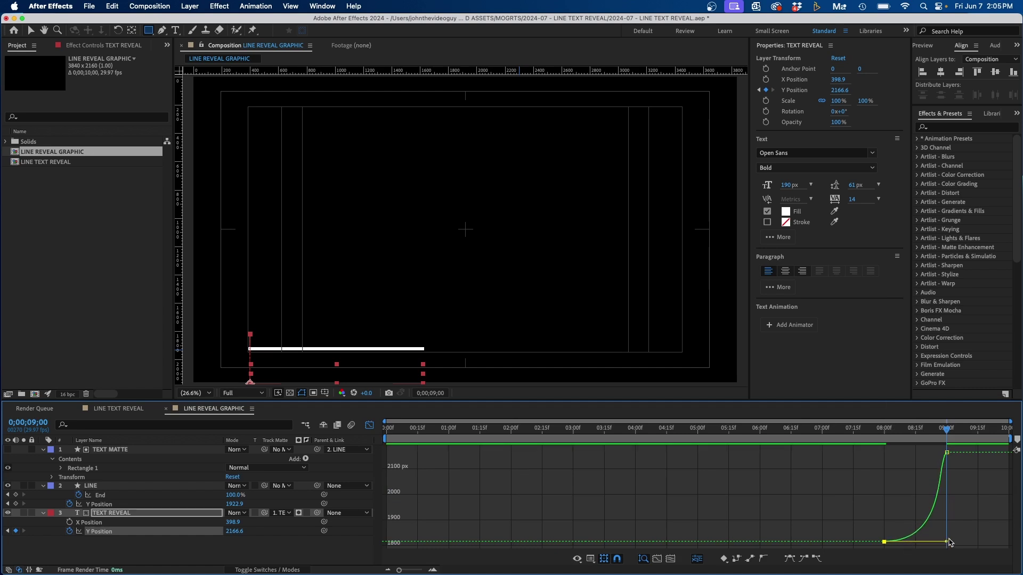
left_click(877, 428)
key("space")
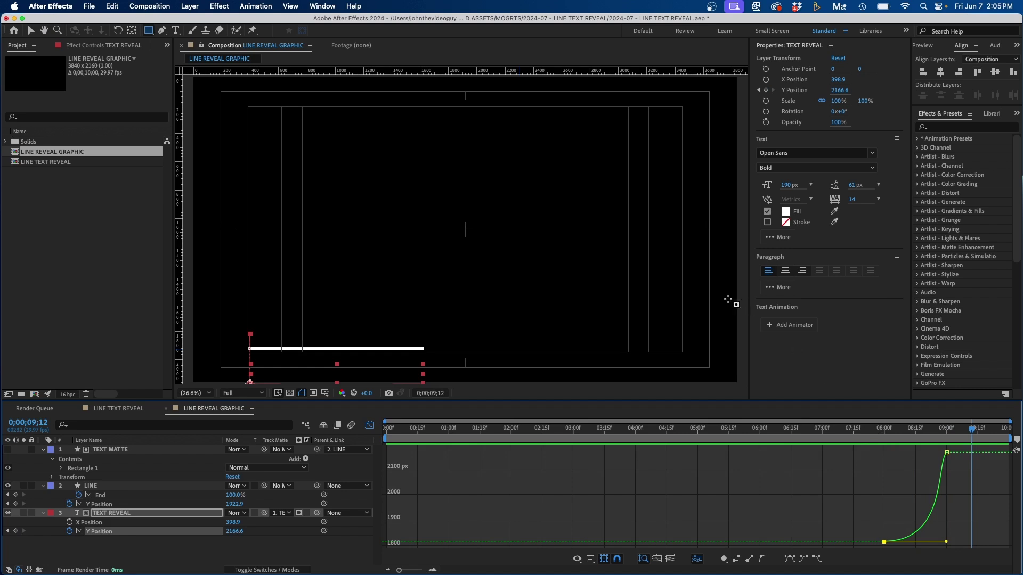
left_click(370, 426)
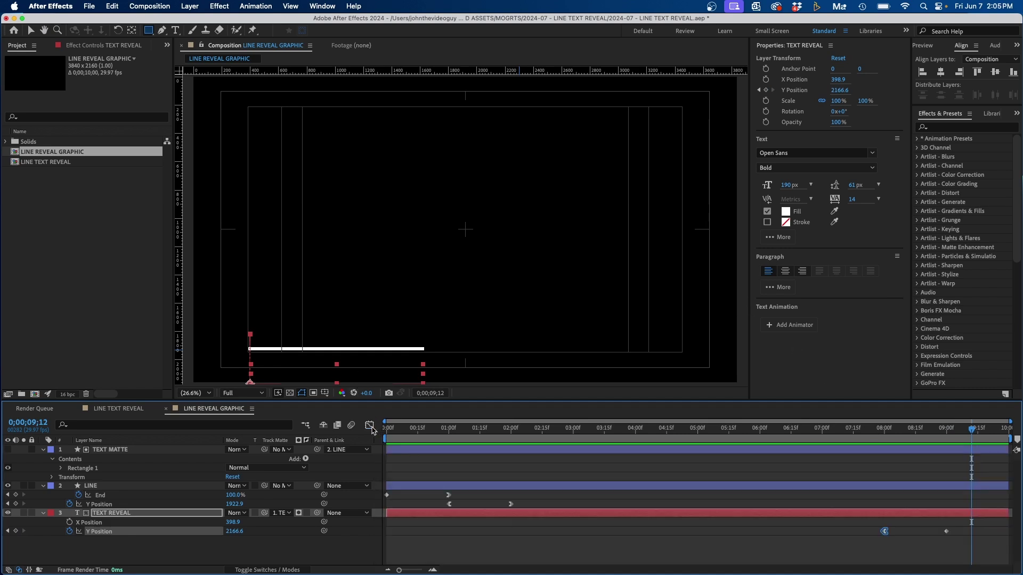
Step: Keyframe the line's Trim Paths End at 100% at 0;00;09;00 and 0% at 0;00;09;29
left_click_drag(962, 431, 946, 432)
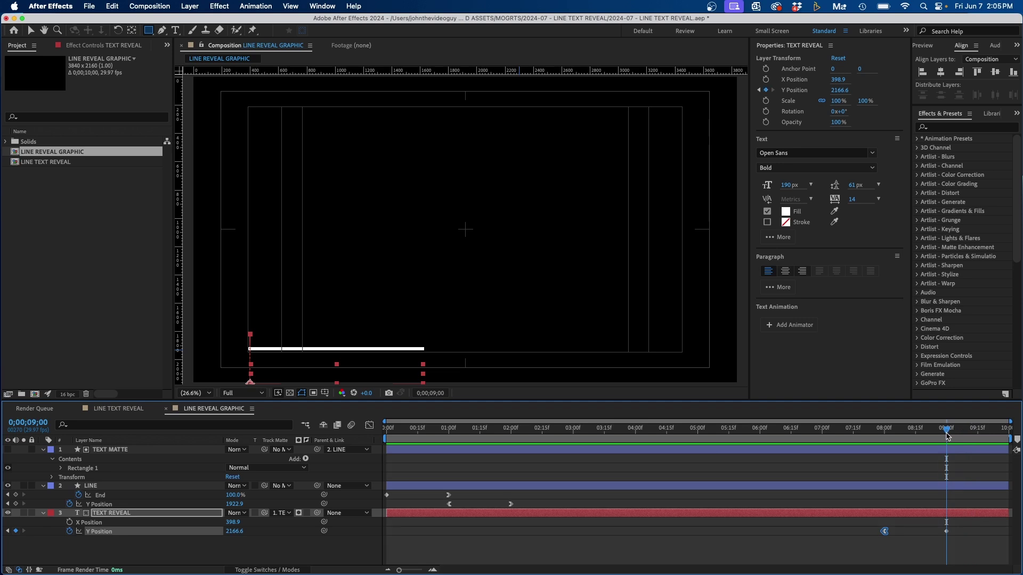
left_click(116, 497)
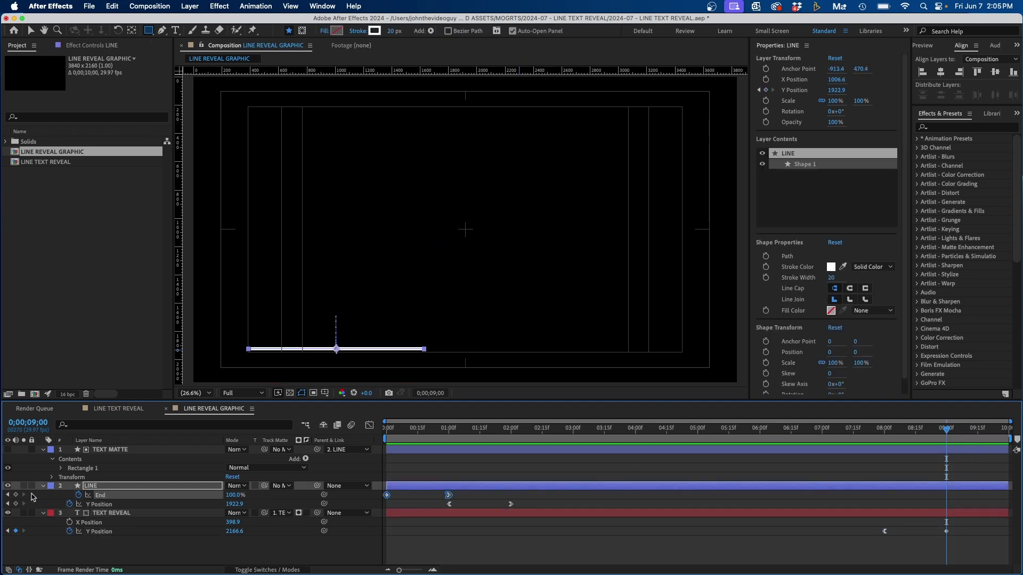
left_click(15, 496)
left_click(972, 430)
left_click_drag(971, 430, 1006, 430)
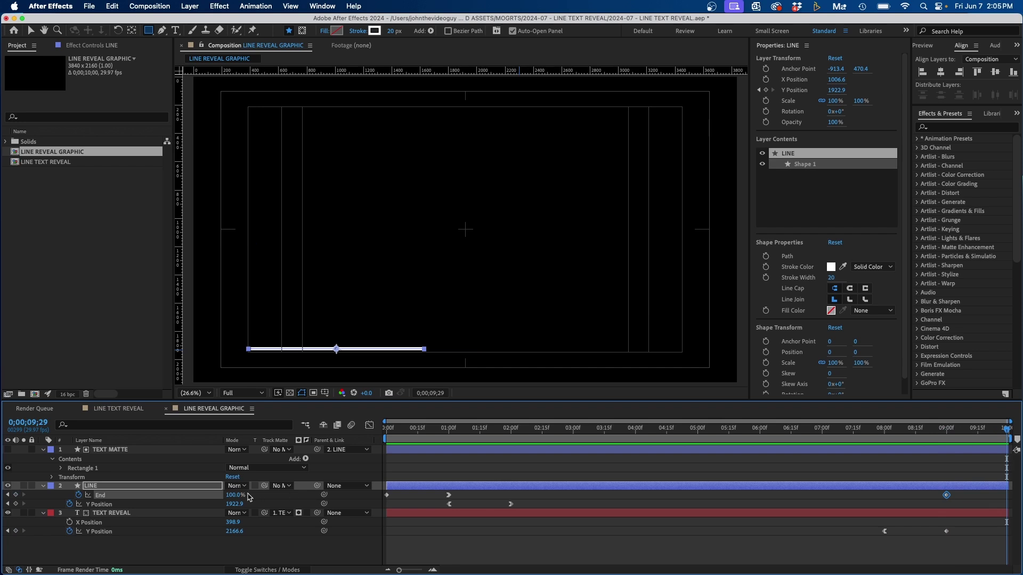
left_click(237, 496)
type("0")
key("Return")
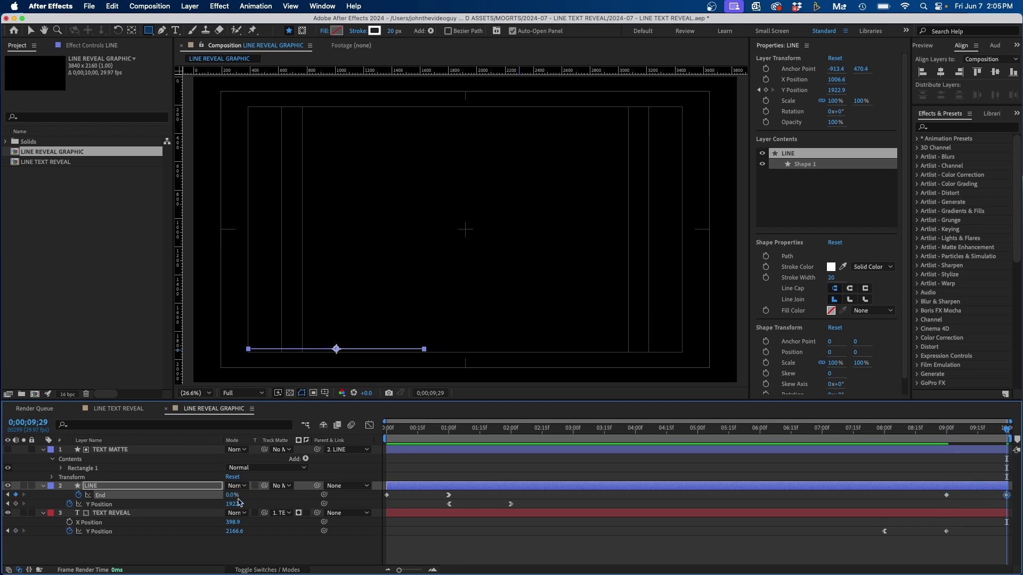
Step: Apply Easy Ease Out to the line's 0;00;09;00 End keyframe, extend its curve handle nearly to the last keyframe's time, and preview the ending
right_click(946, 496)
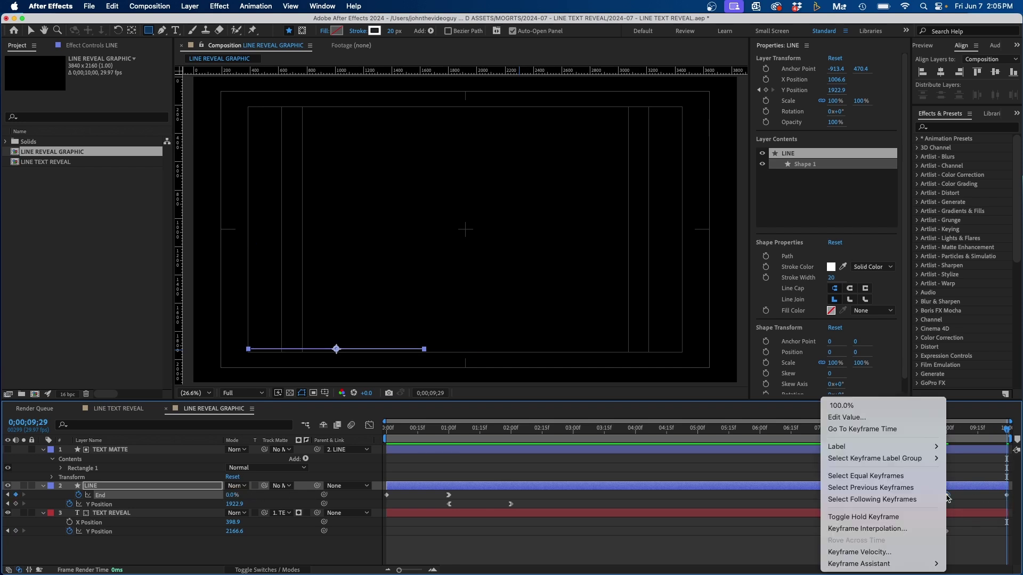
mouse_move(868, 565)
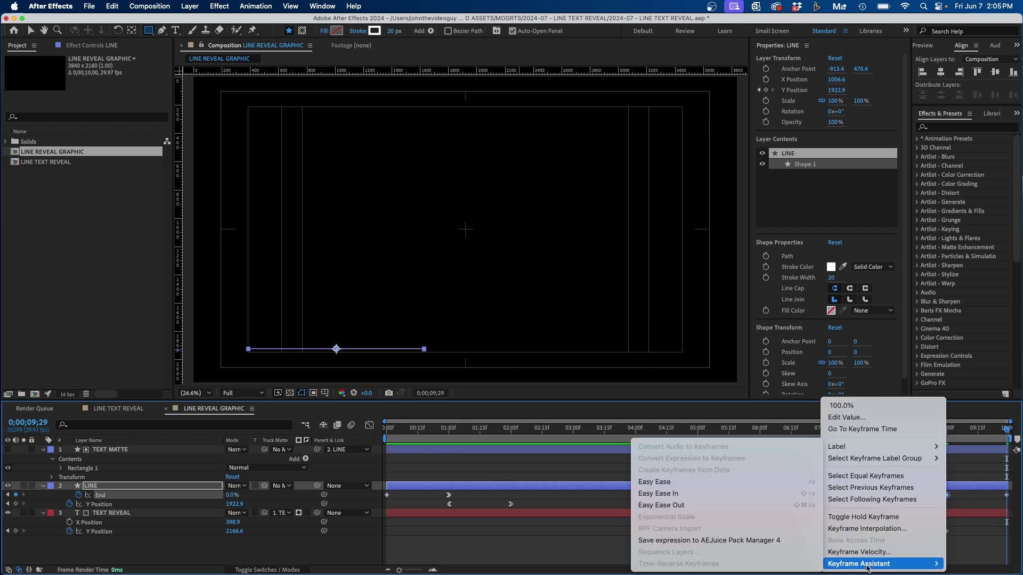
left_click(724, 506)
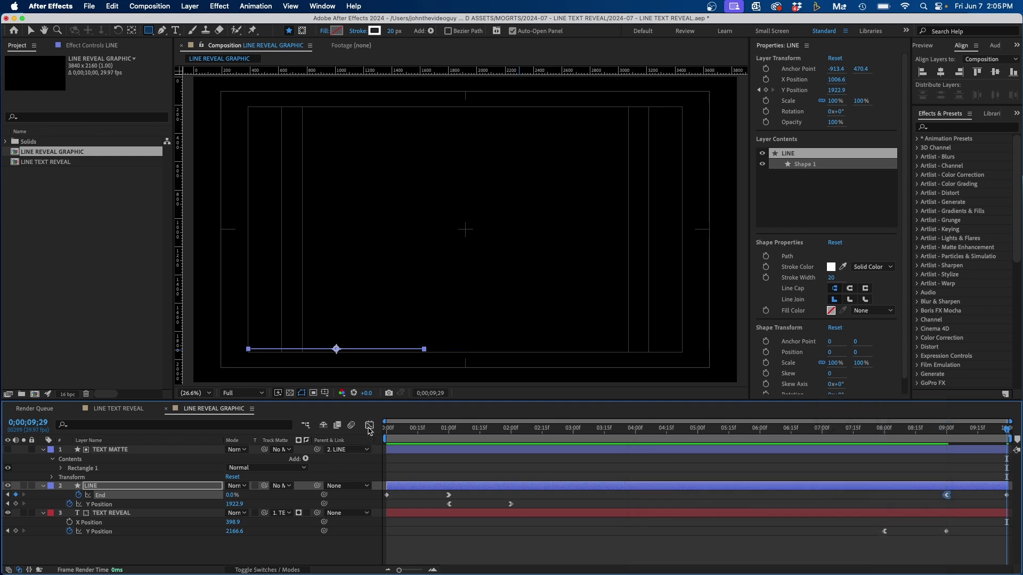
left_click(370, 425)
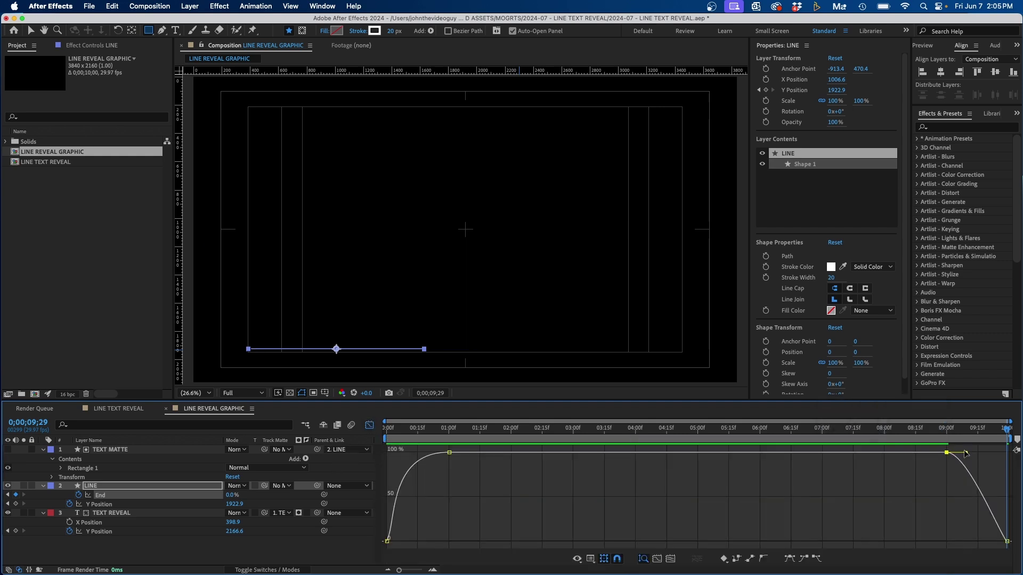
left_click_drag(967, 454, 988, 454)
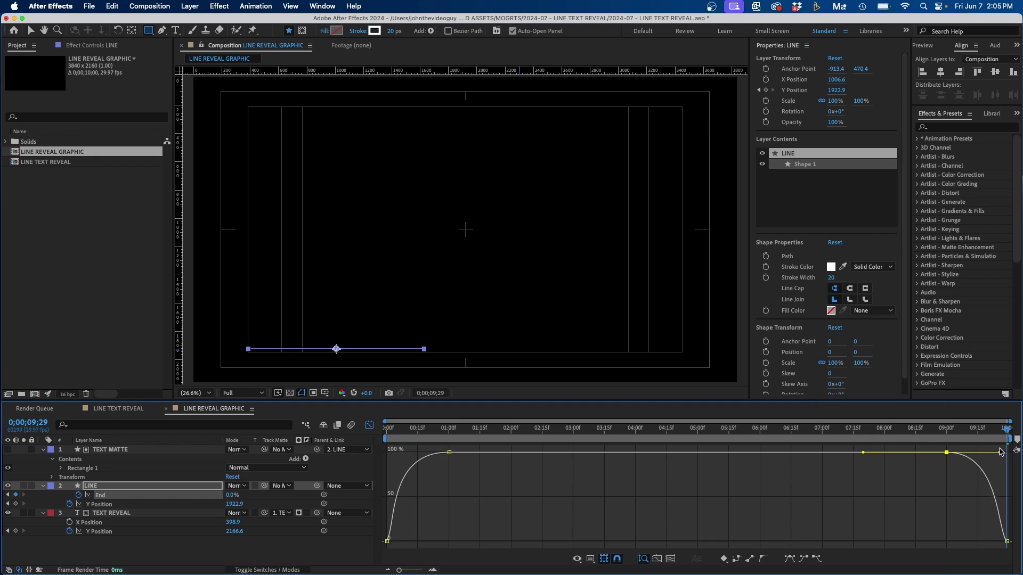
left_click(879, 476)
key("space")
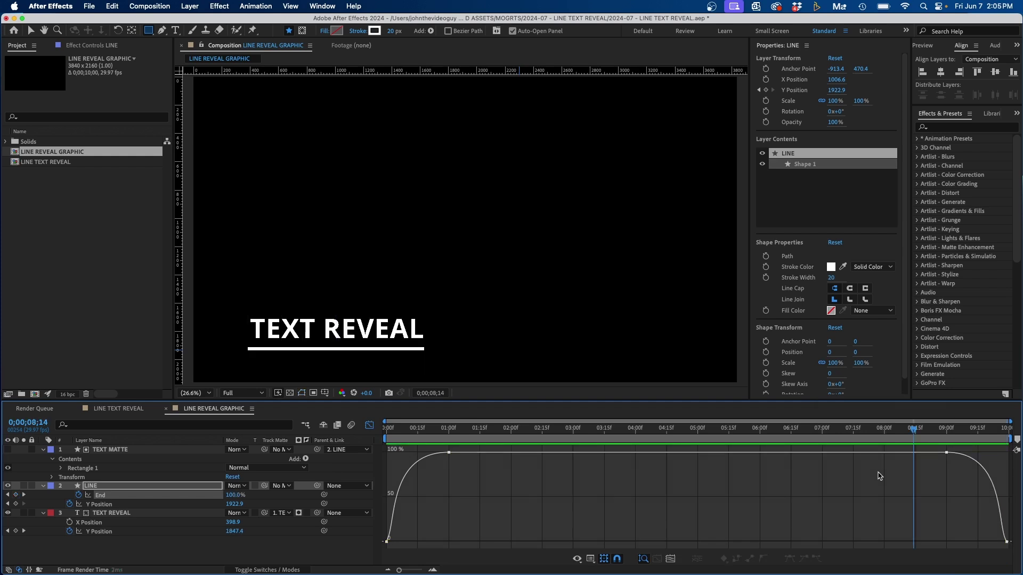